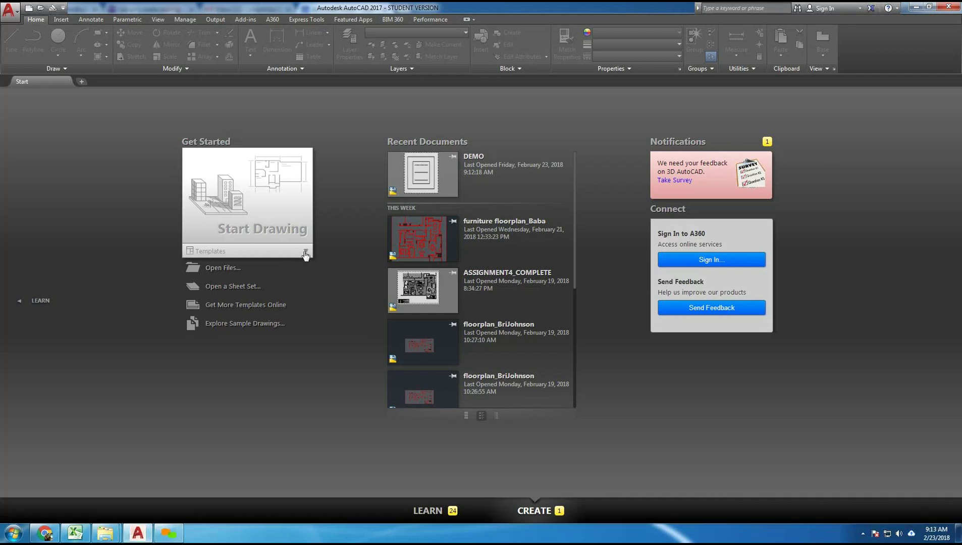
- Start a new drawing with No Template - Imperial and set its length units to Architectural
click(305, 252)
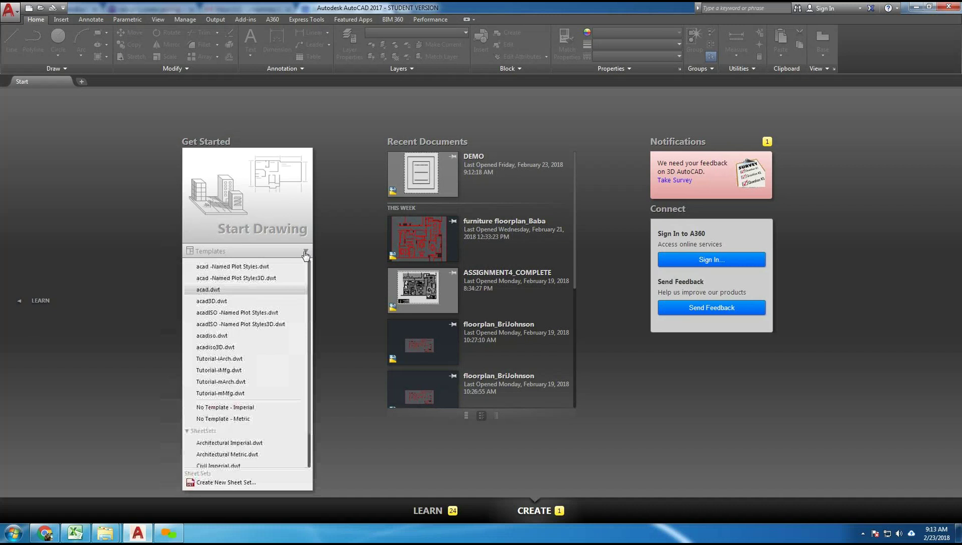
click(255, 411)
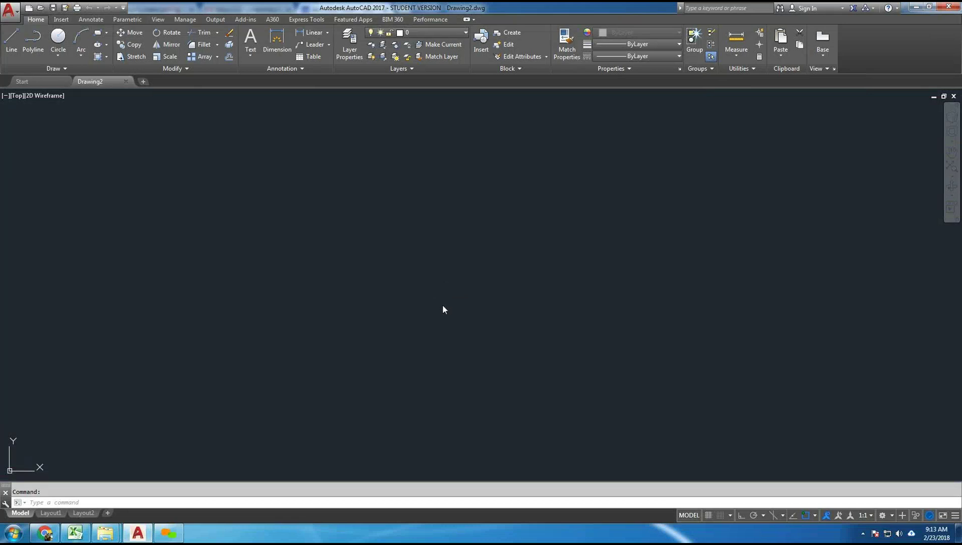
text(units)
key(Return)
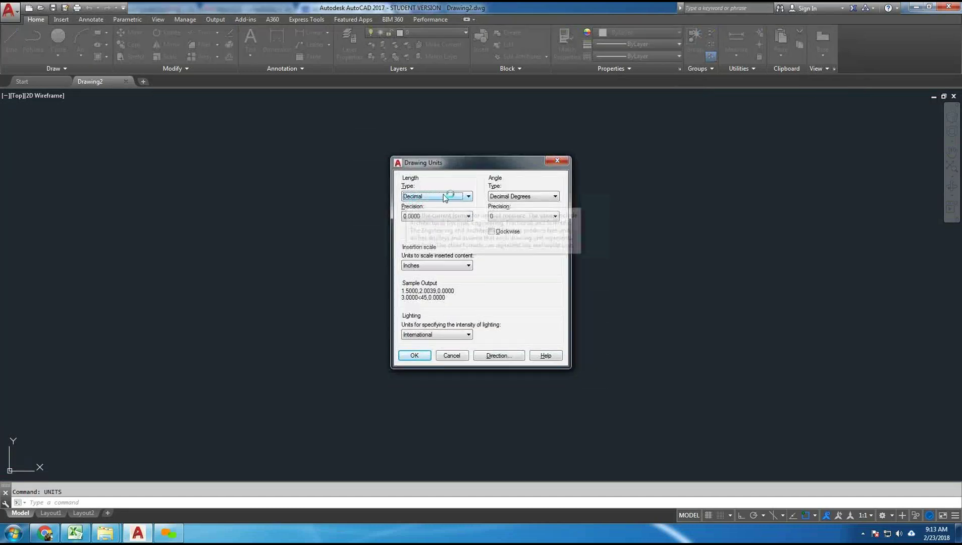
click(443, 197)
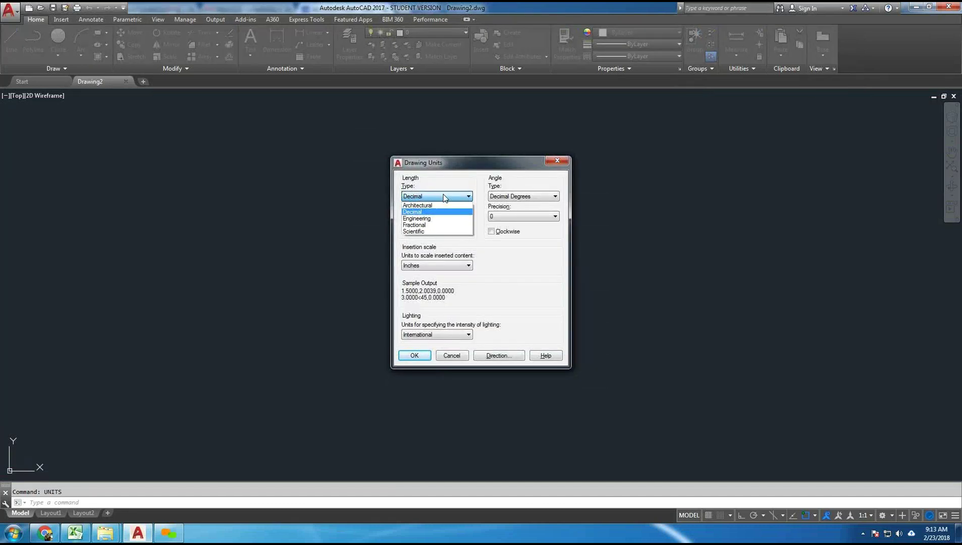
click(435, 205)
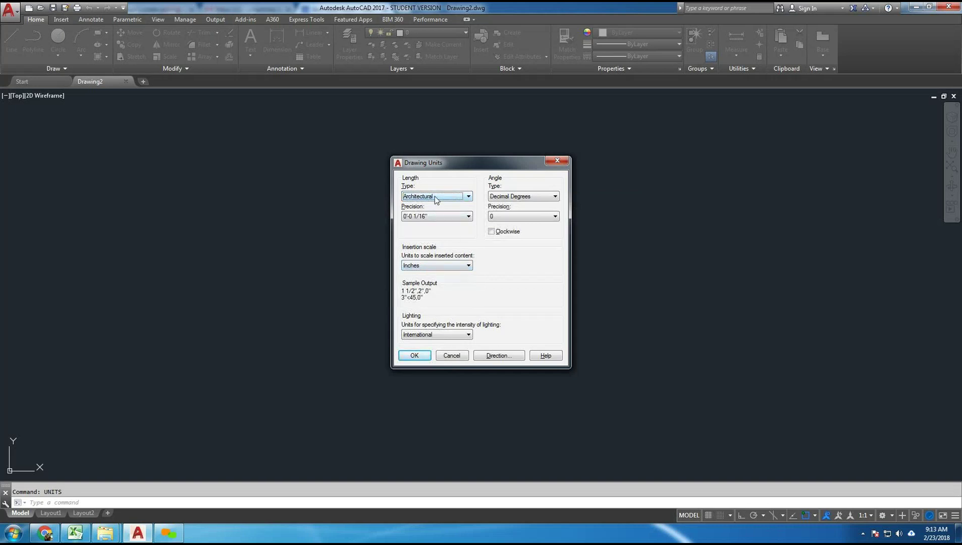
click(414, 355)
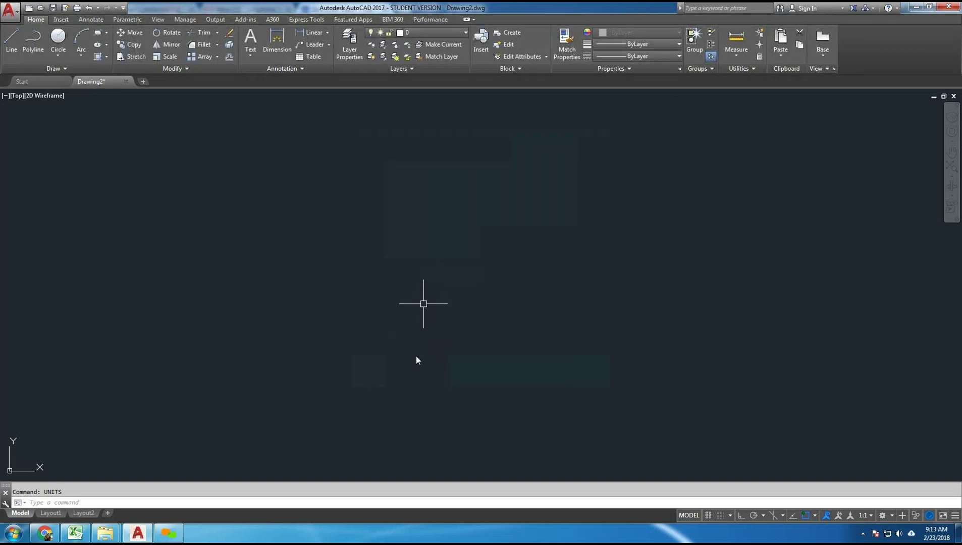
- Paste the copied rectangle with its red, yellow and green lines into model space
key(ctrl+v)
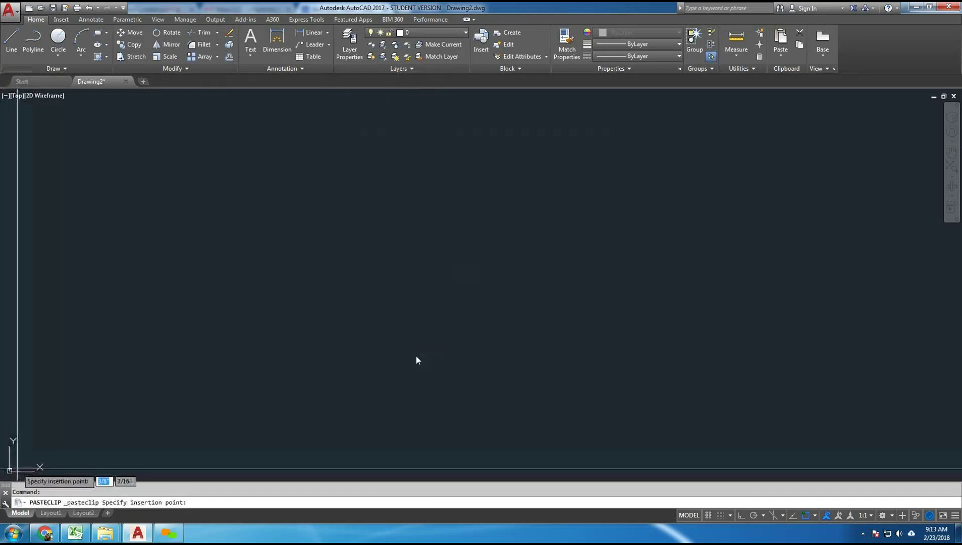
click(283, 310)
middle_click(283, 310)
middle_click(283, 311)
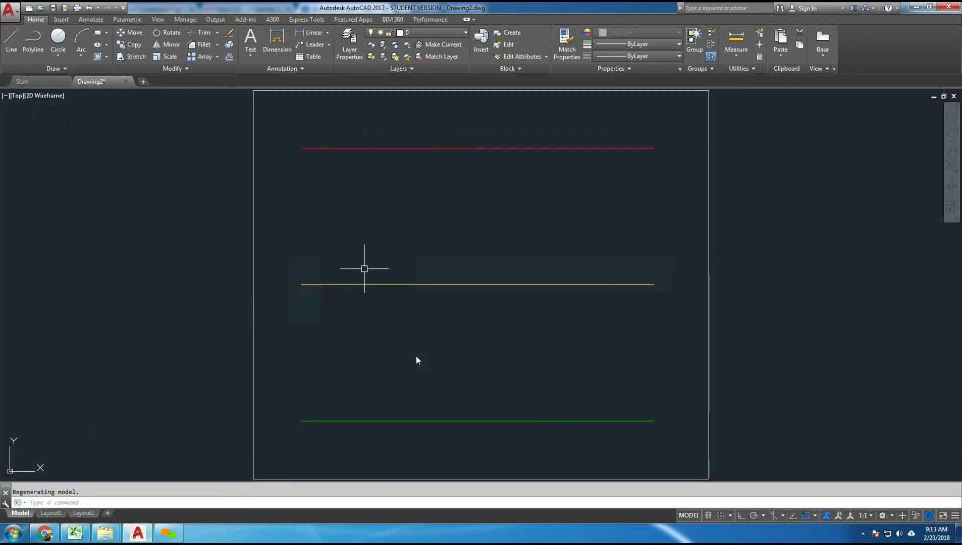
middle_drag(441, 217, 501, 213)
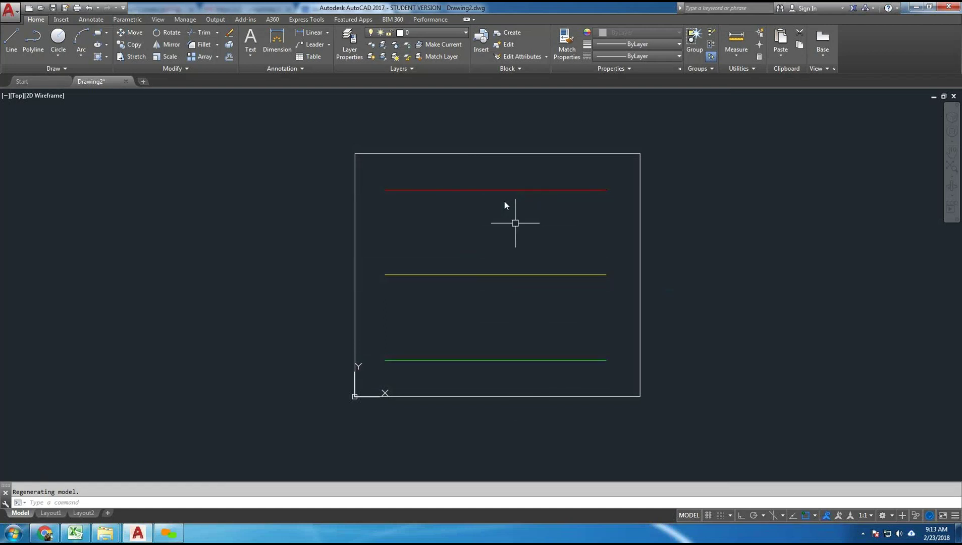
- Examine the drawing's layer list and check which layer the outer rectangle is on
click(461, 34)
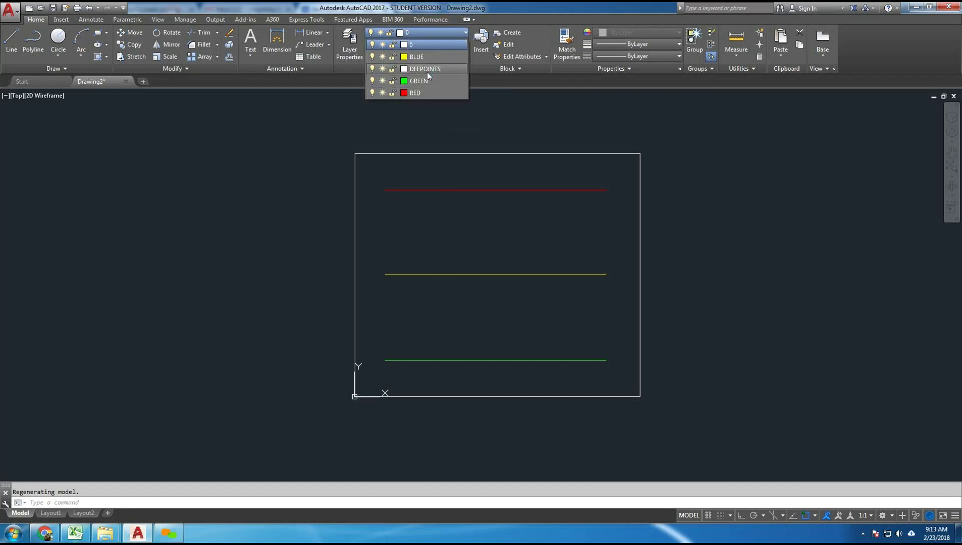
click(471, 121)
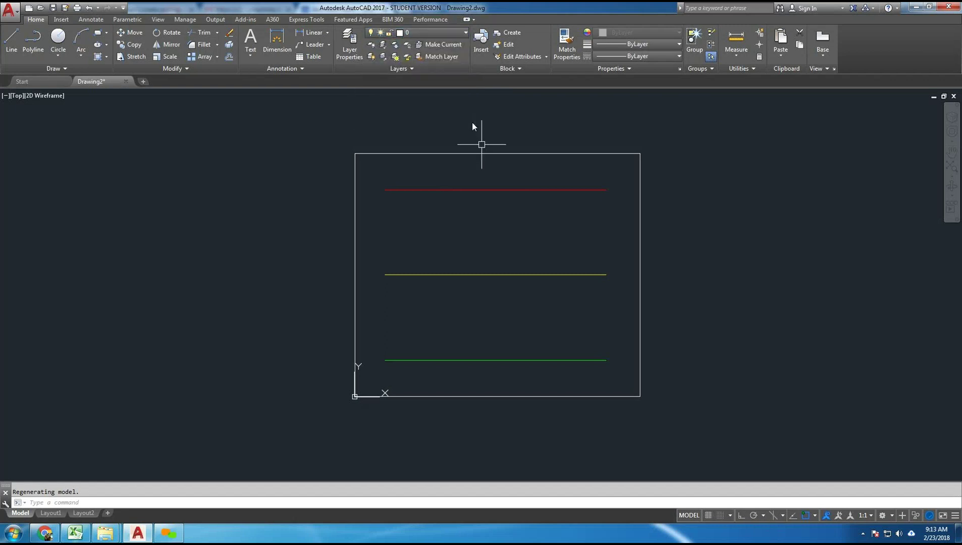
click(477, 154)
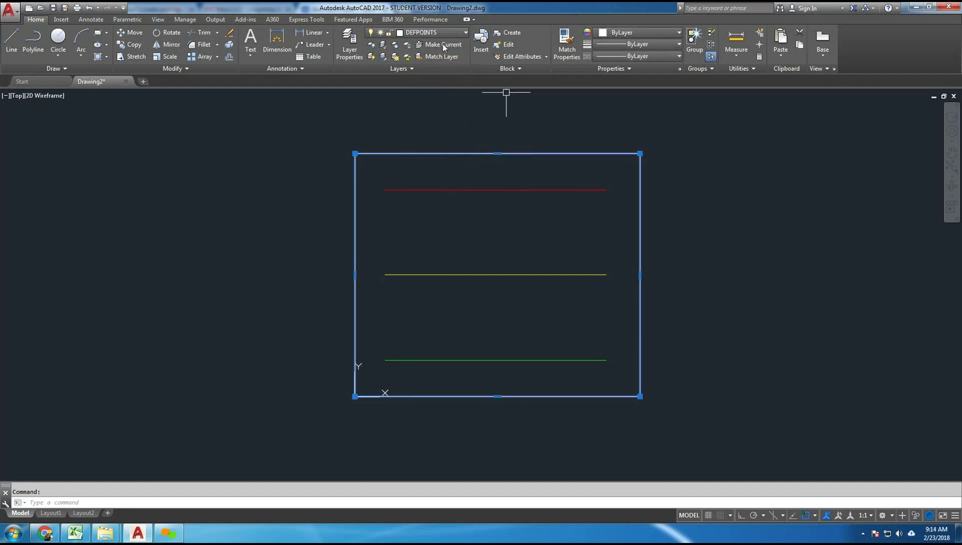
key(Escape)
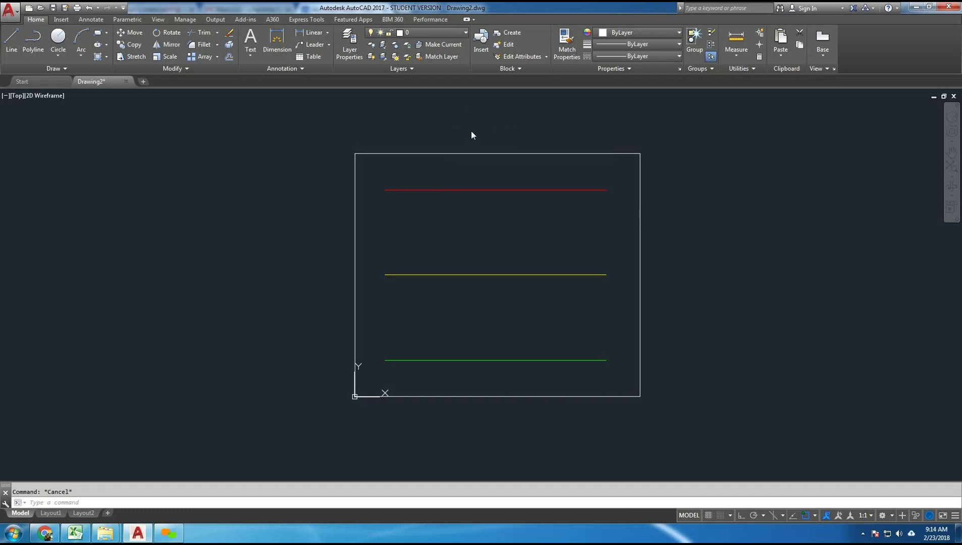
- Check the RED layer's linetype in the layer properties and the layer assigned to the red line
text(la)
key(Return)
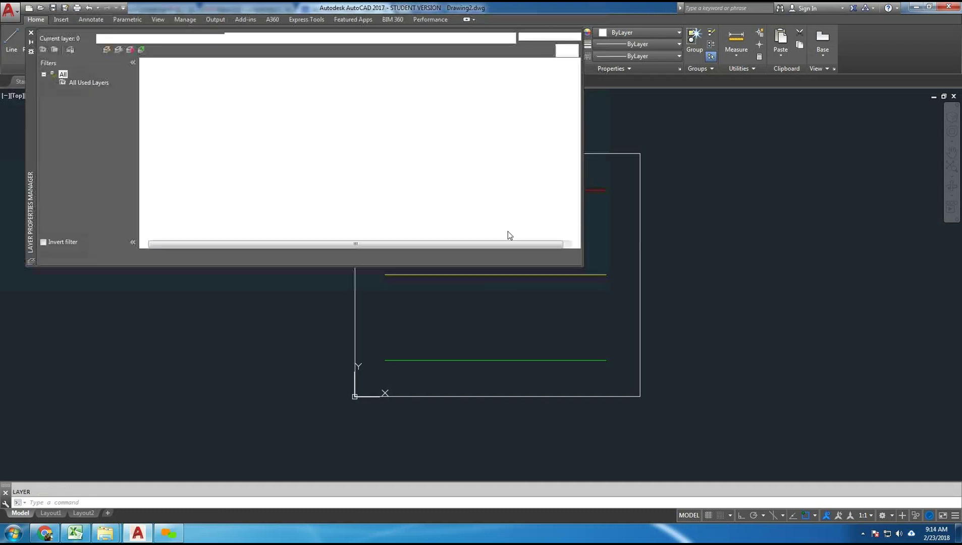
drag(34, 143, 187, 228)
click(322, 200)
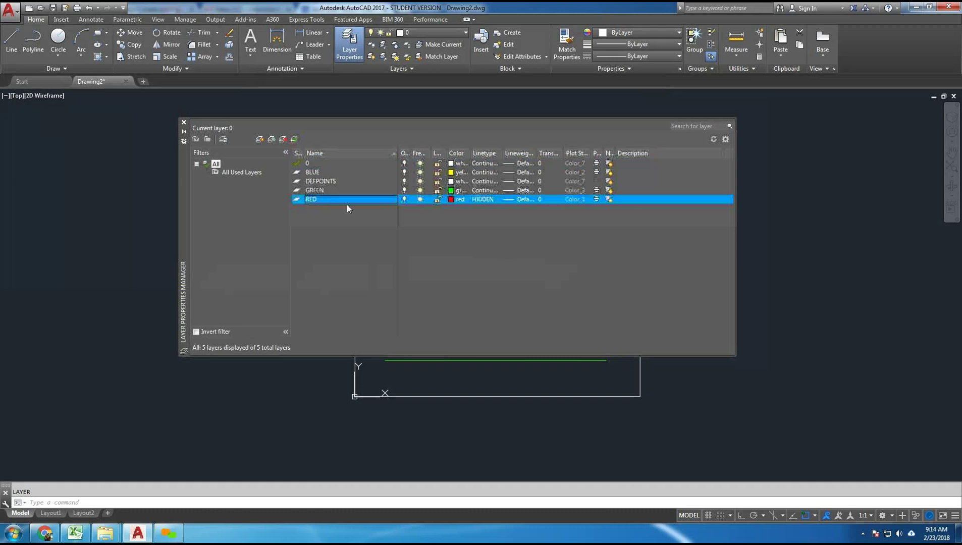
click(486, 199)
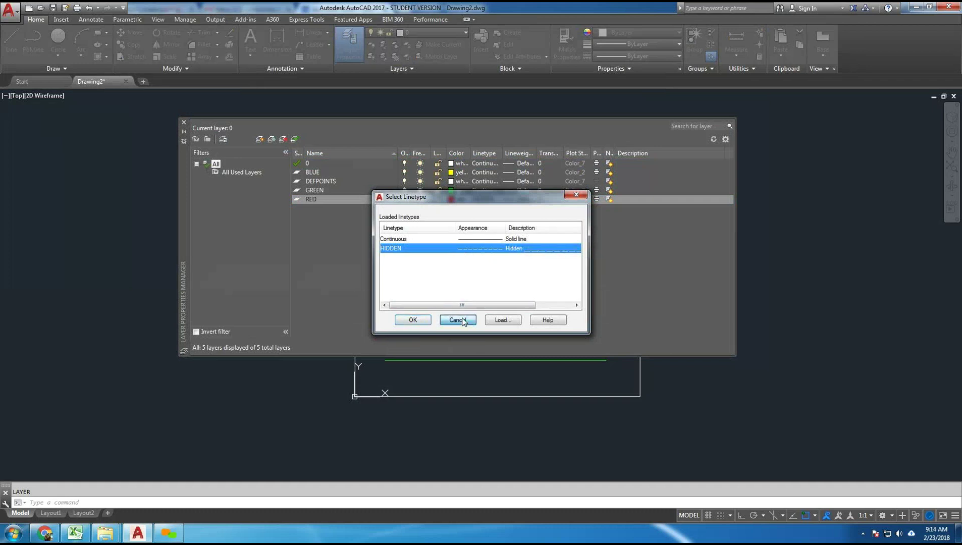
key(Return)
click(183, 122)
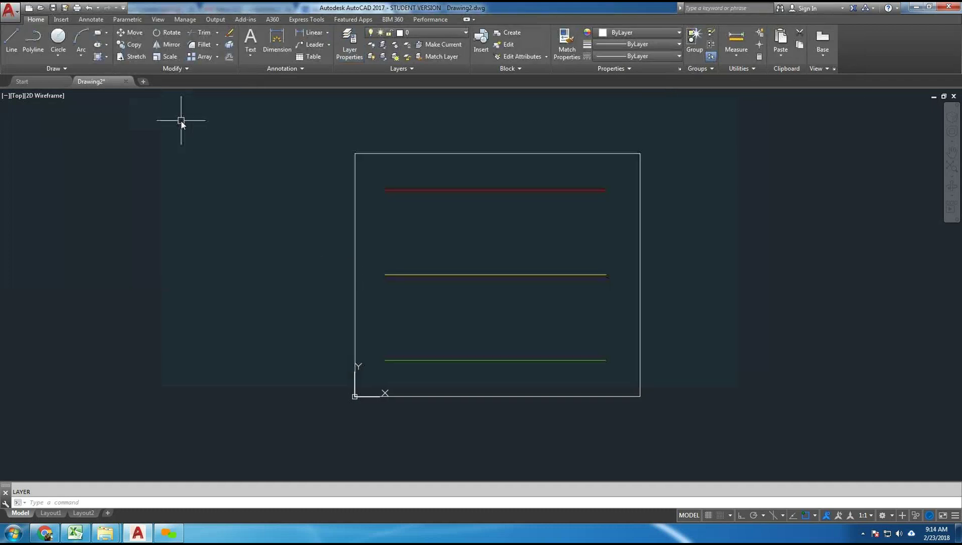
click(475, 193)
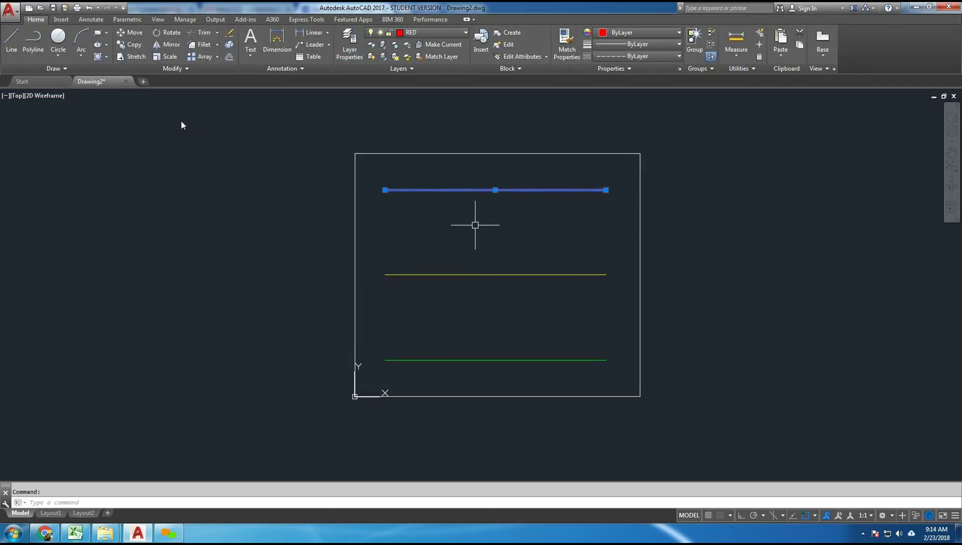
key(Escape)
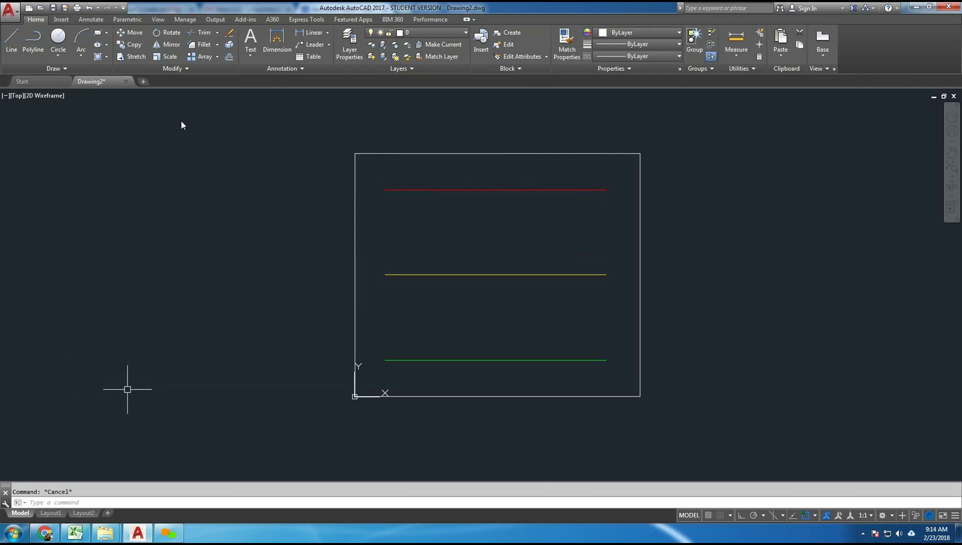
- Set the scale of the Layout1 viewport to 1/4" = 1'-0"
click(50, 512)
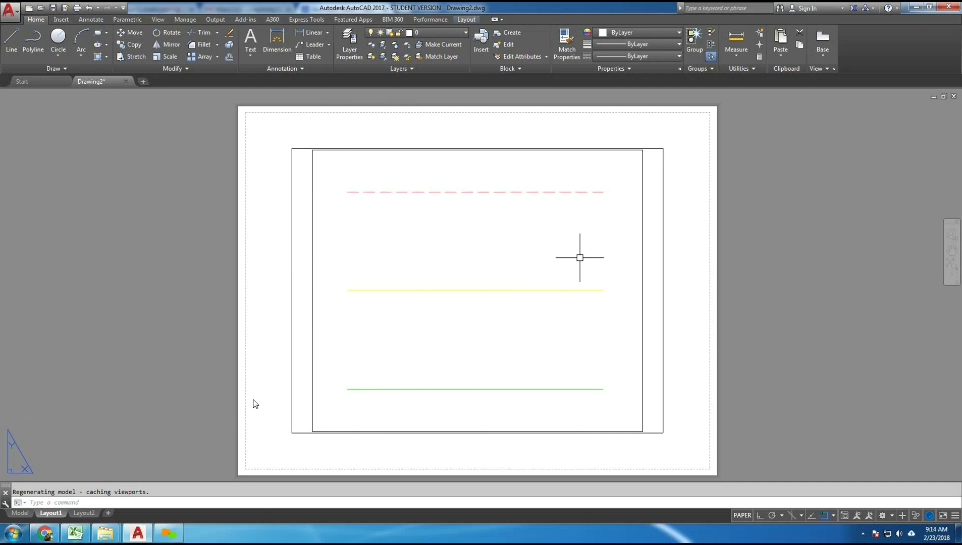
click(664, 252)
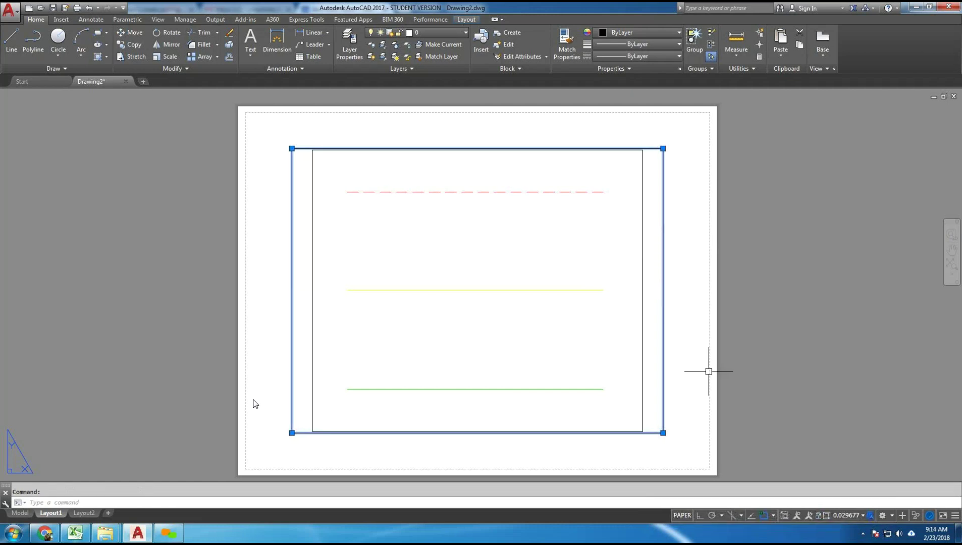
click(846, 515)
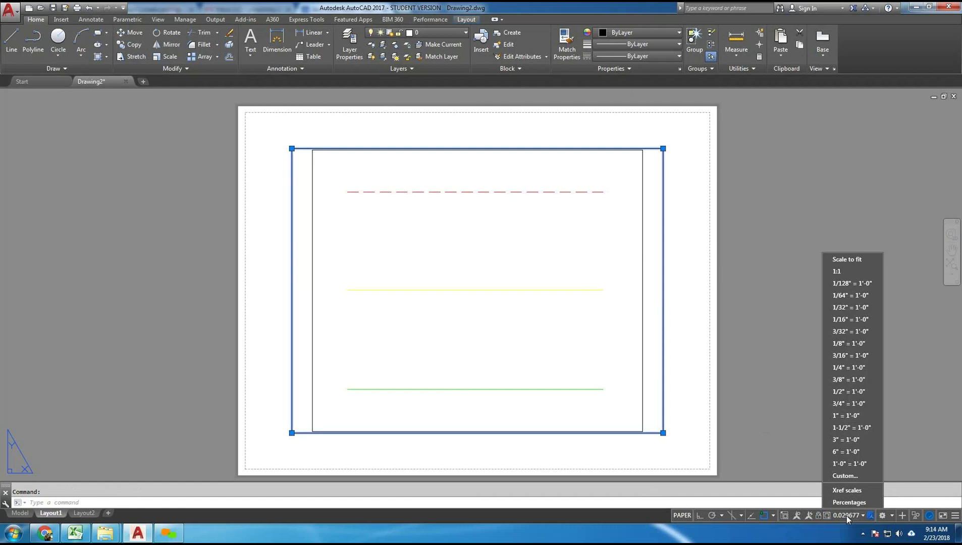
click(846, 366)
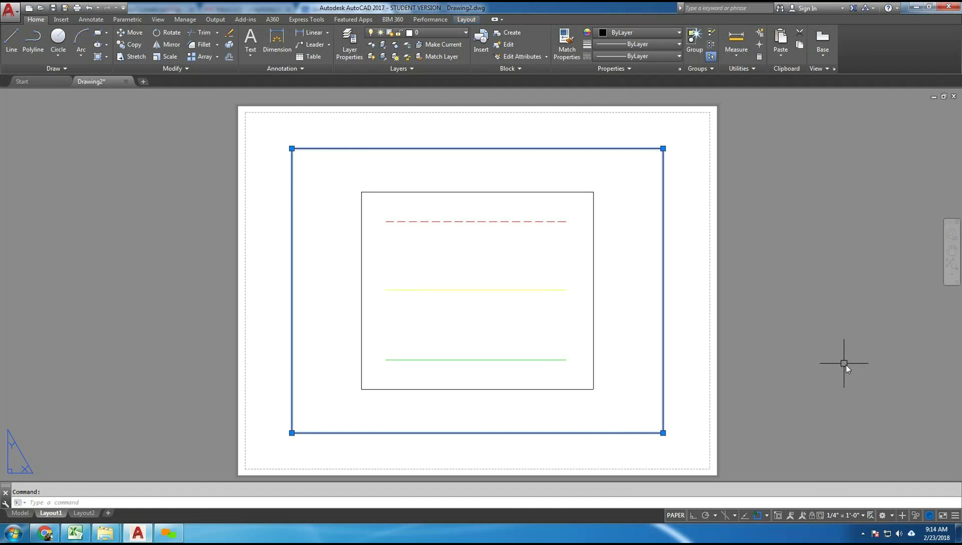
key(Escape)
- Reposition the drawing slightly inside the Layout1 viewport and return to paper space
click(627, 239)
click(627, 240)
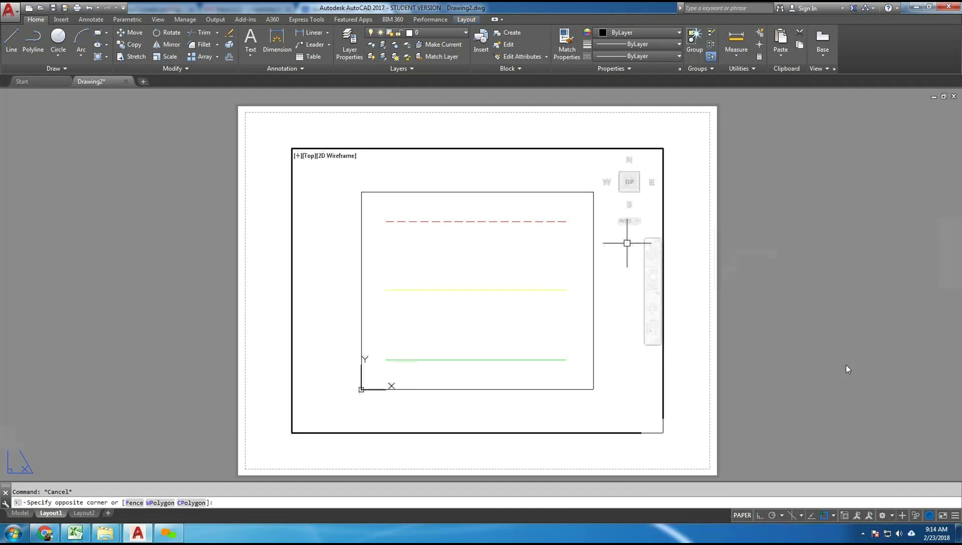
mouse_move(548, 330)
middle_down()
mouse_move(497, 344)
mouse_move(534, 286)
mouse_move(496, 346)
mouse_move(564, 305)
mouse_move(558, 329)
middle_up()
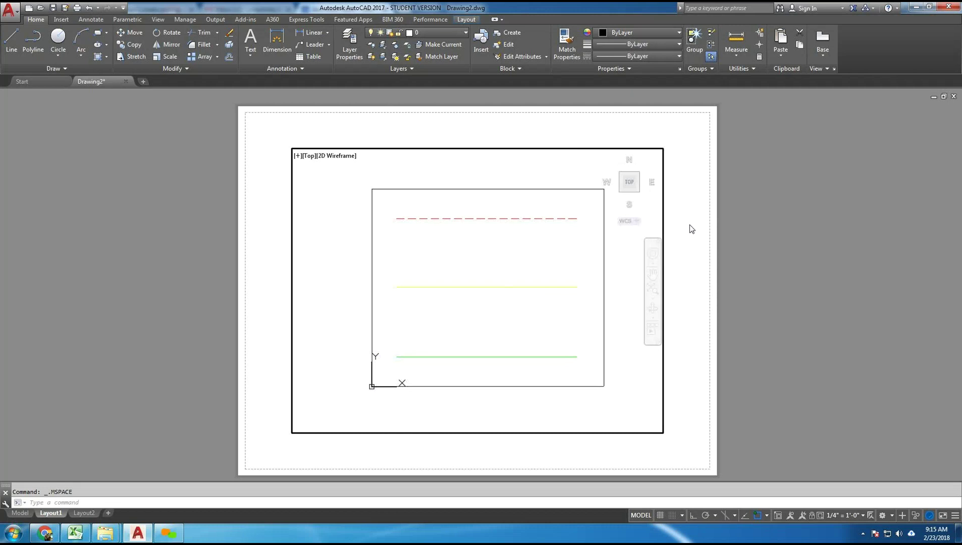
text(ps)
key(Return)
click(690, 228)
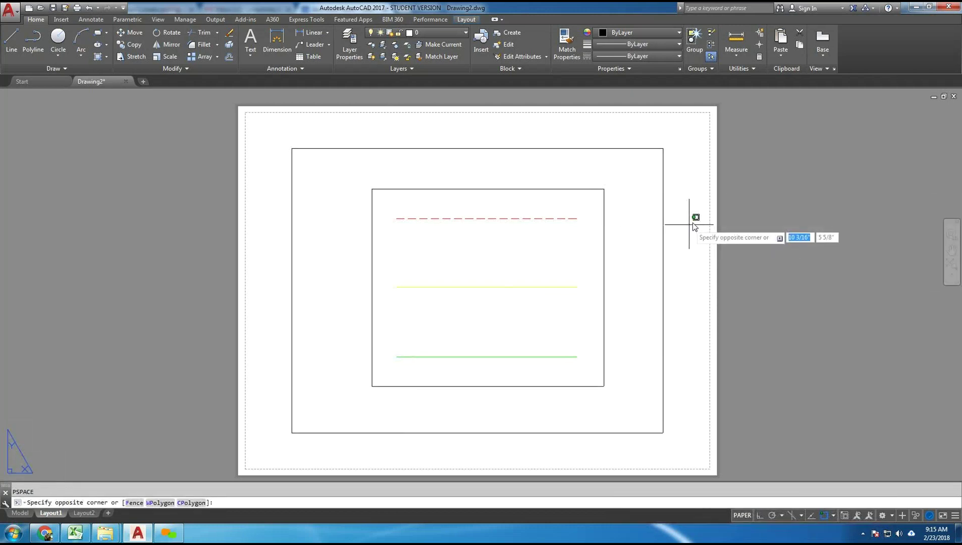
key(Escape)
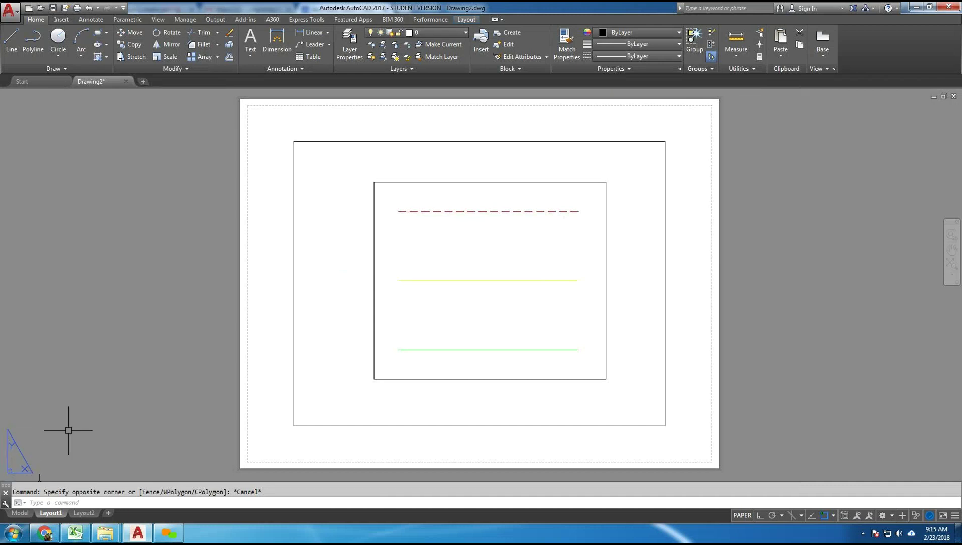
- Activate model space through the Layout1 viewport and switch back to paper space
double_click(332, 296)
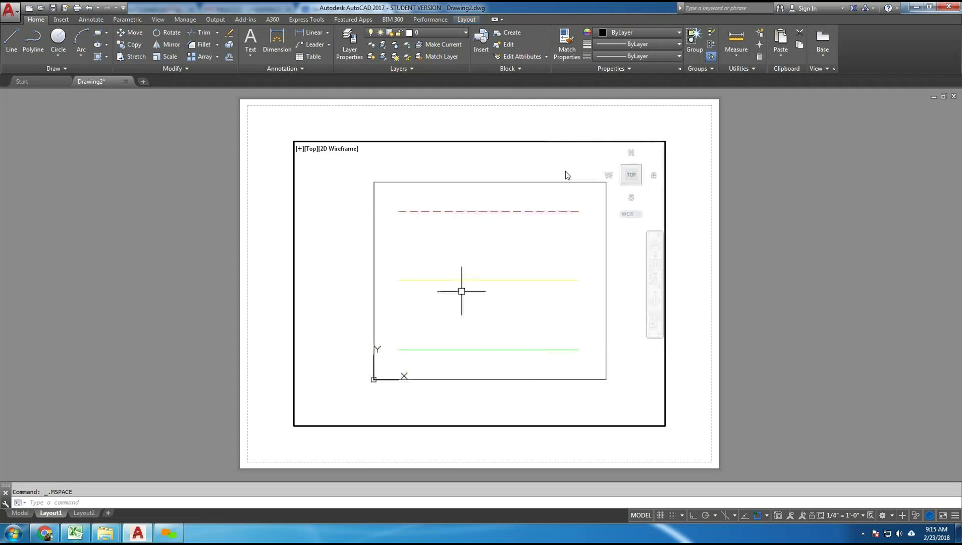
text(ps)
key(Return)
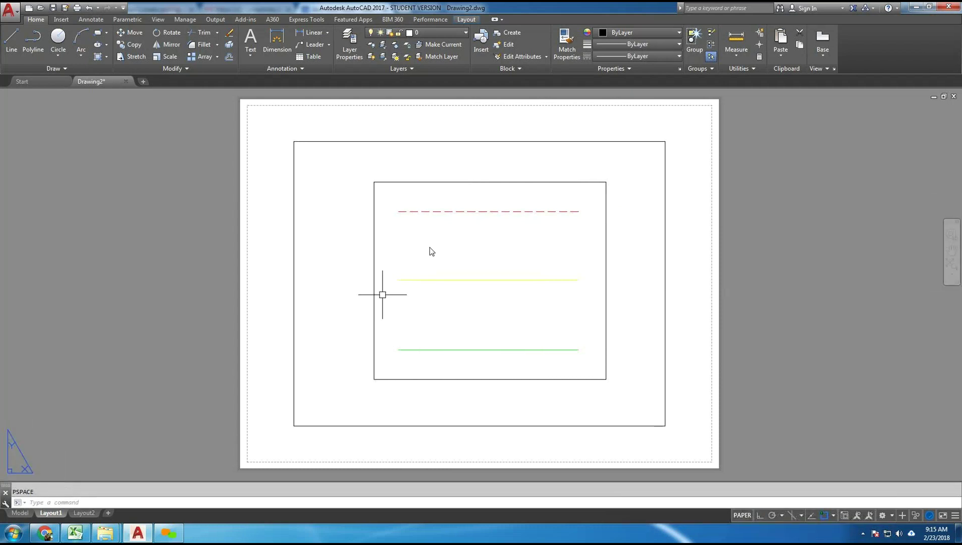
mouse_move(513, 326)
middle_down()
mouse_move(529, 324)
mouse_move(498, 323)
middle_up()
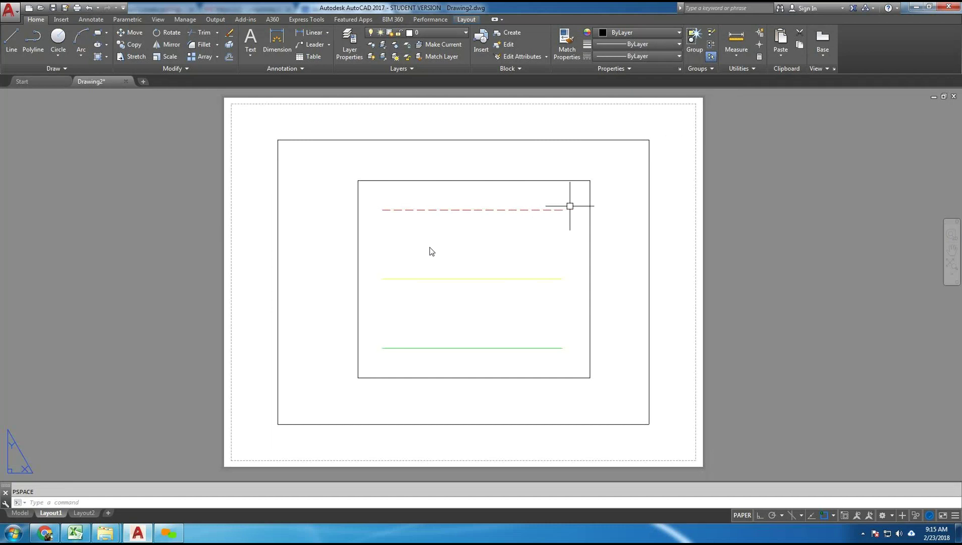
- Set the global linetype scale factor (LTSCALE) to 48 in model space and return to Layout1
click(20, 513)
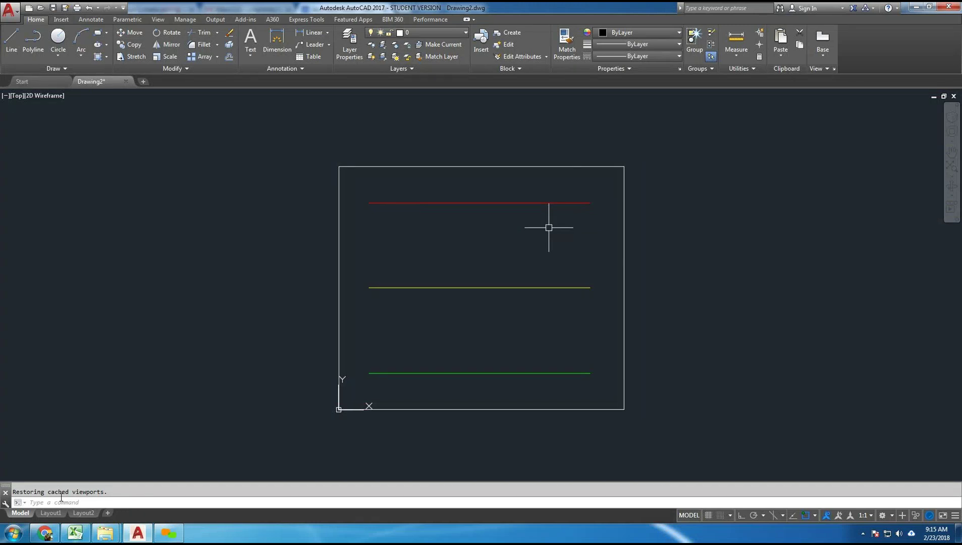
text(ltscale)
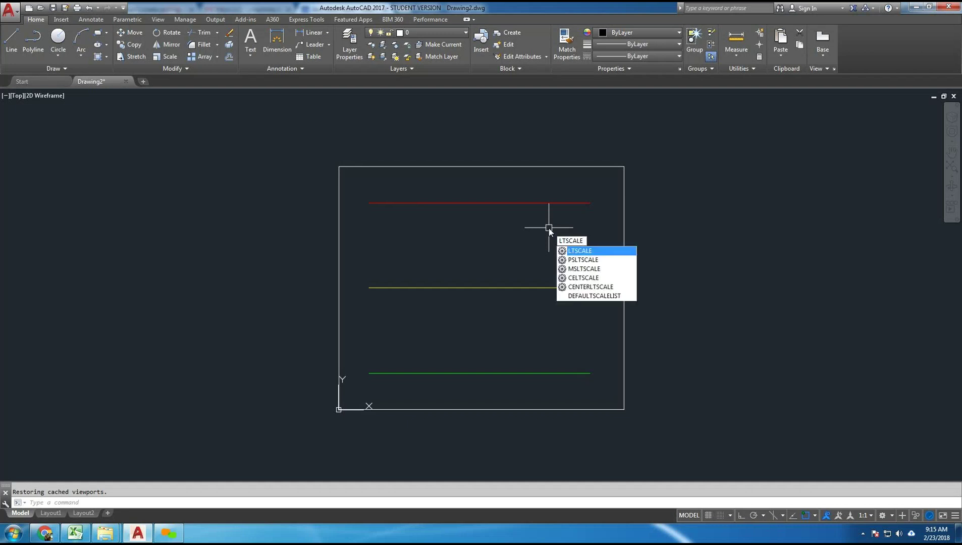
key(Return)
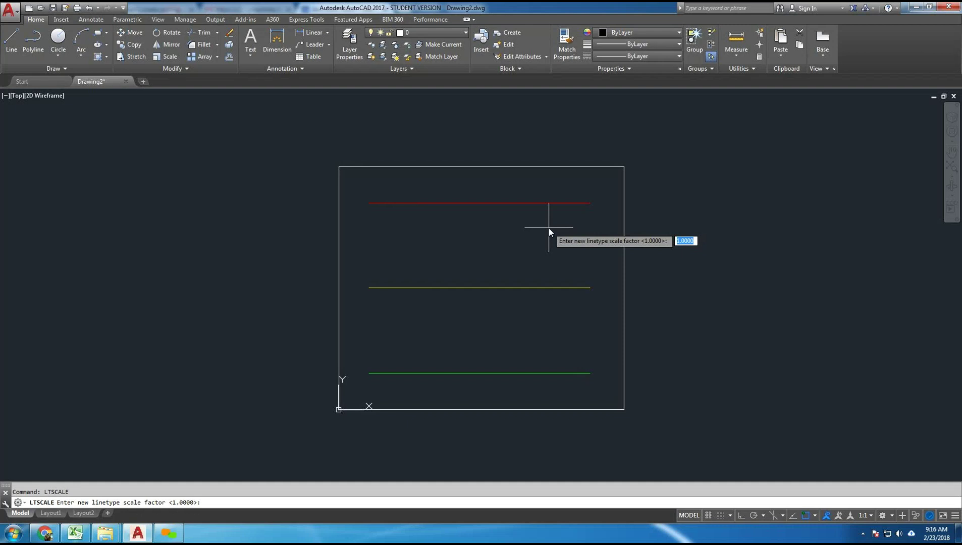
text(48)
key(Return)
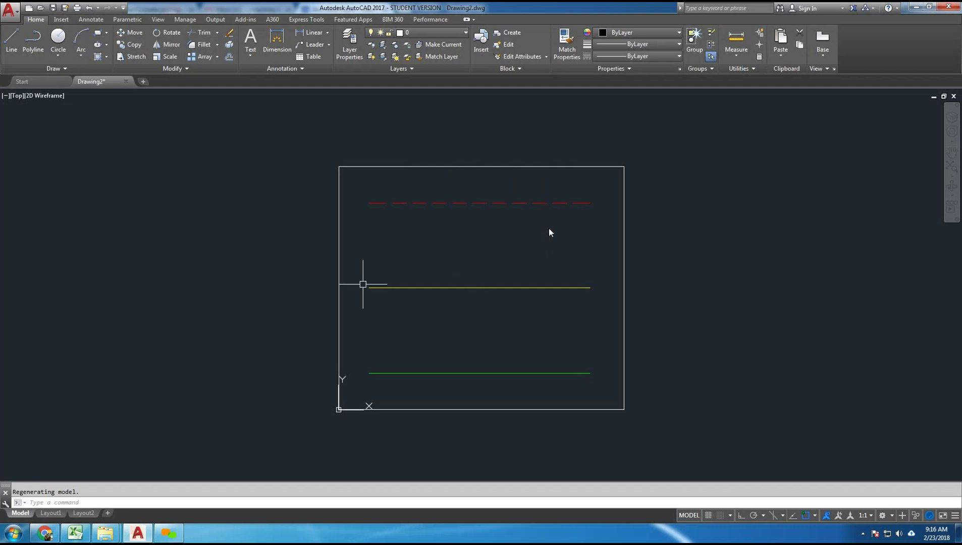
click(52, 513)
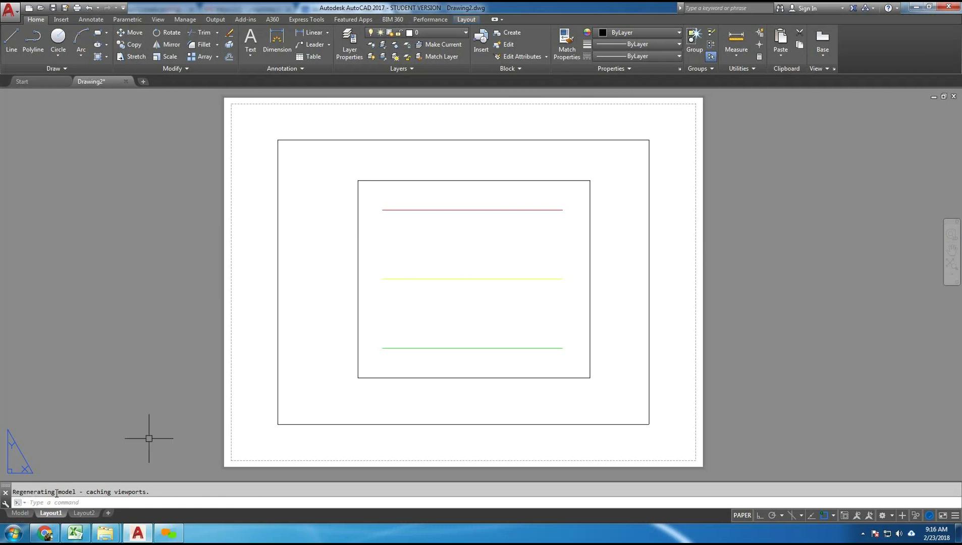
- Check the MSLTSCALE value in model space and leave it as it is
click(20, 513)
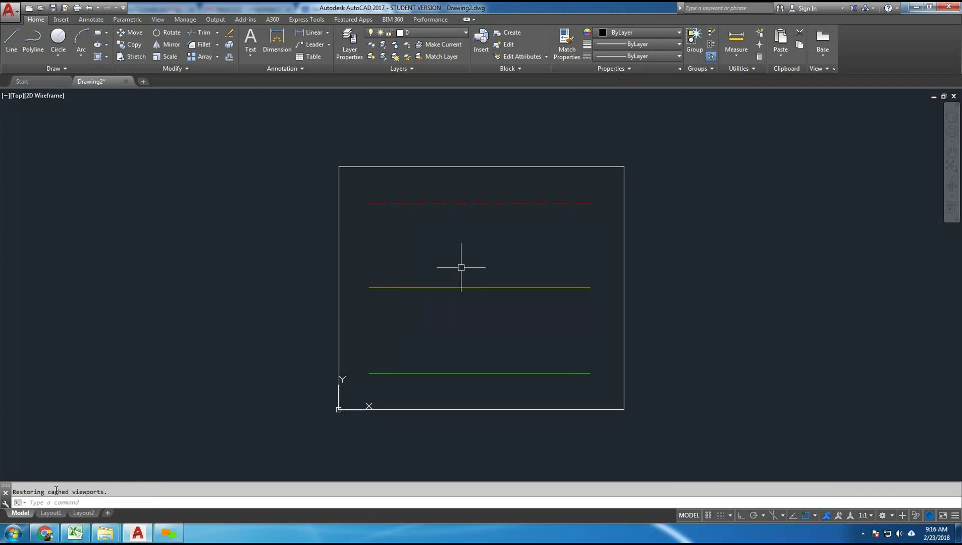
text(MSLTSCALE)
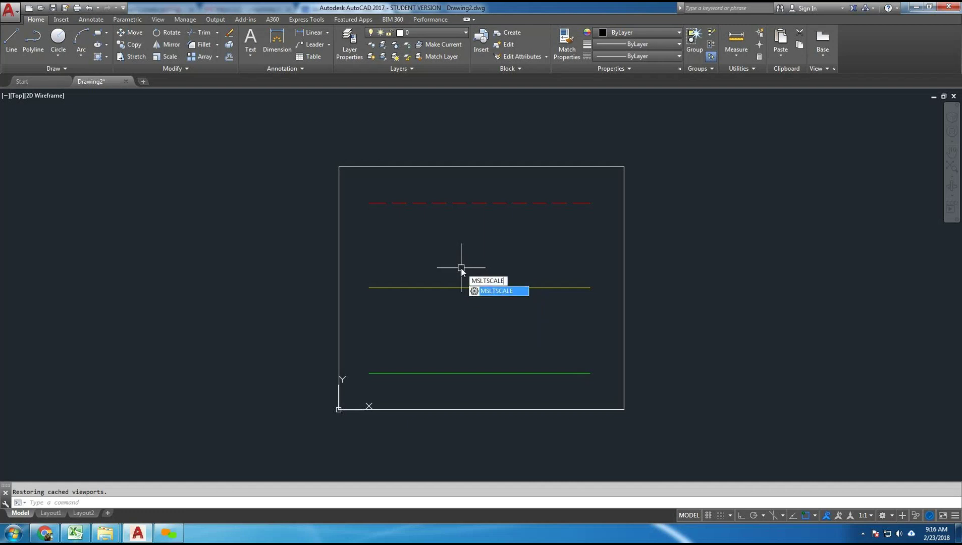
key(Return)
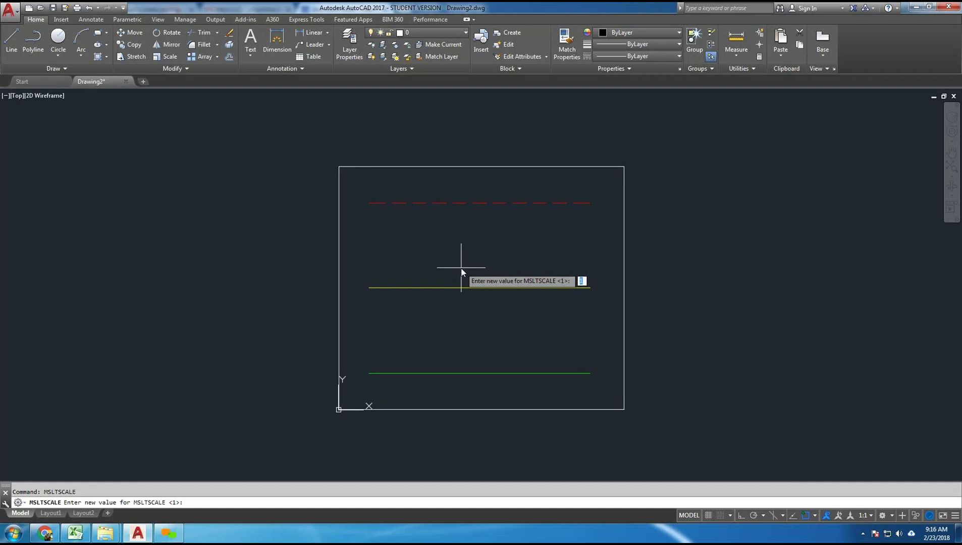
key(Escape)
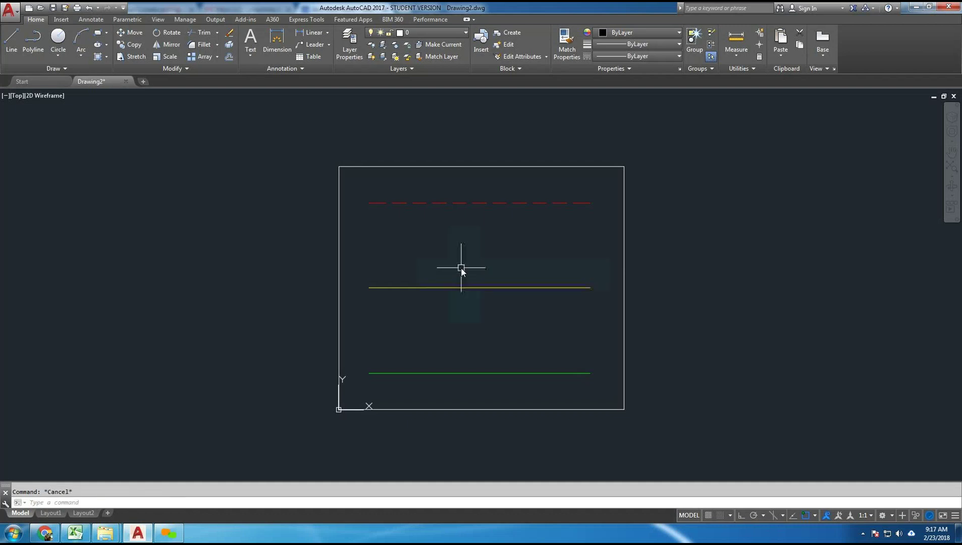
- Set the PSLTSCALE system variable to 0 from model space
text(PSLTScqale)
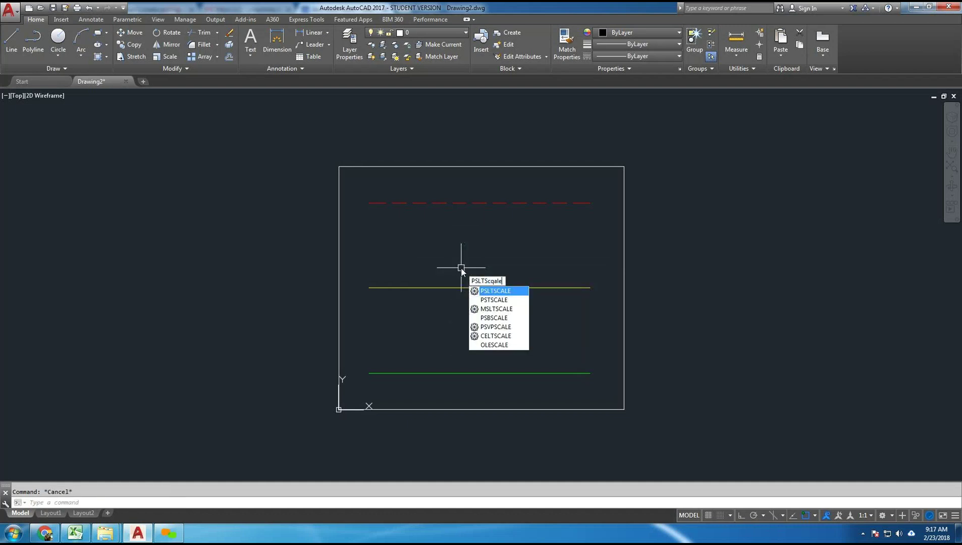
key(BackSpace)
key(BackSpace)
key(BackSpace)
key(BackSpace)
text(ale)
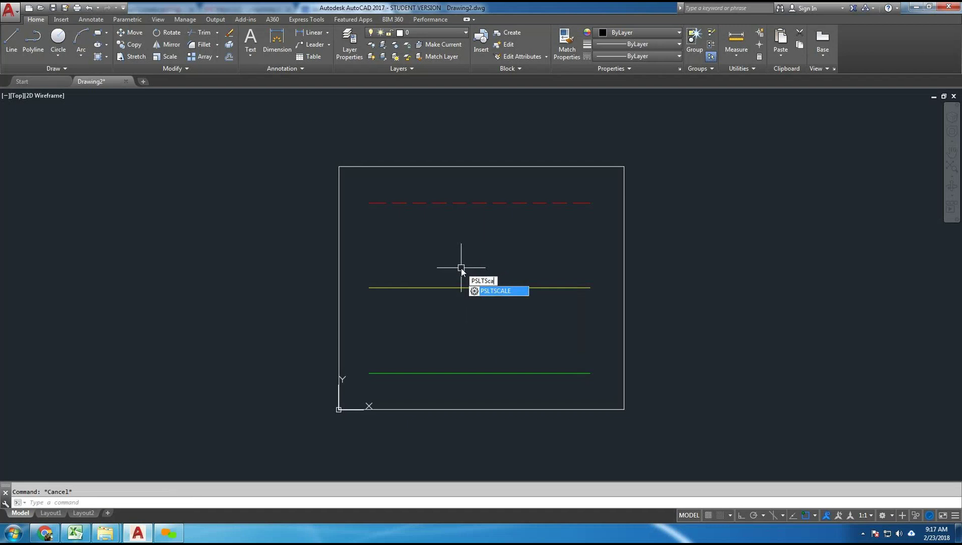
key(Return)
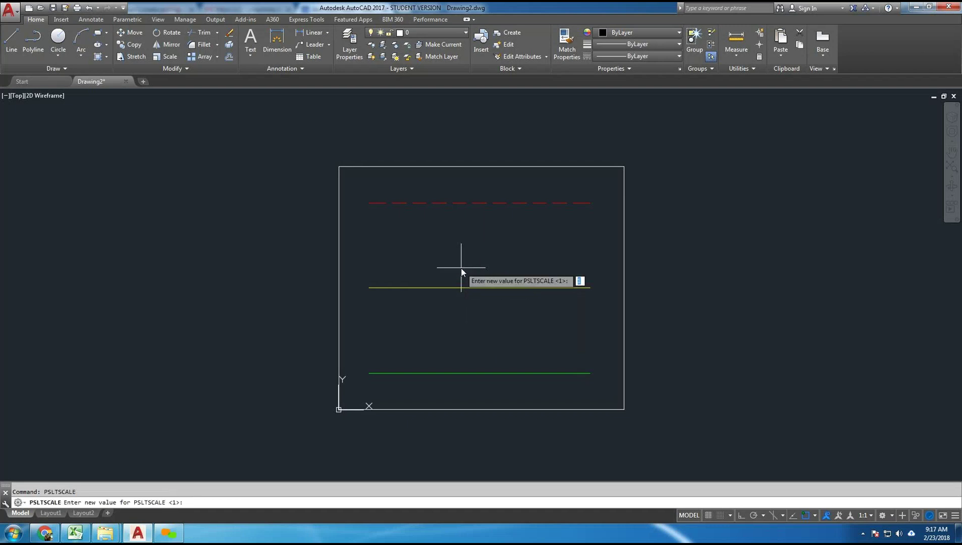
text(0)
key(Return)
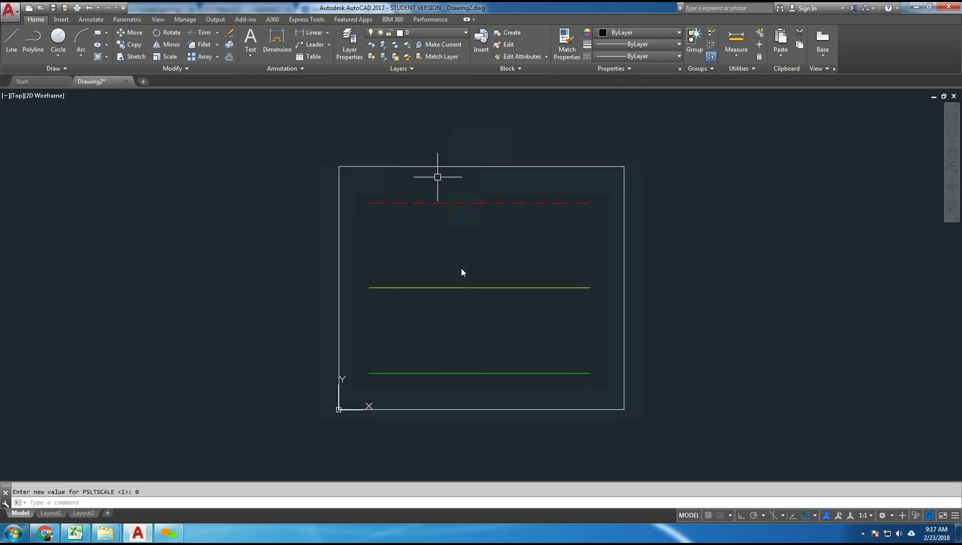
- Regenerate the drawing inside the Layout1 viewport, return to paper space and compare the lines with model space
click(54, 512)
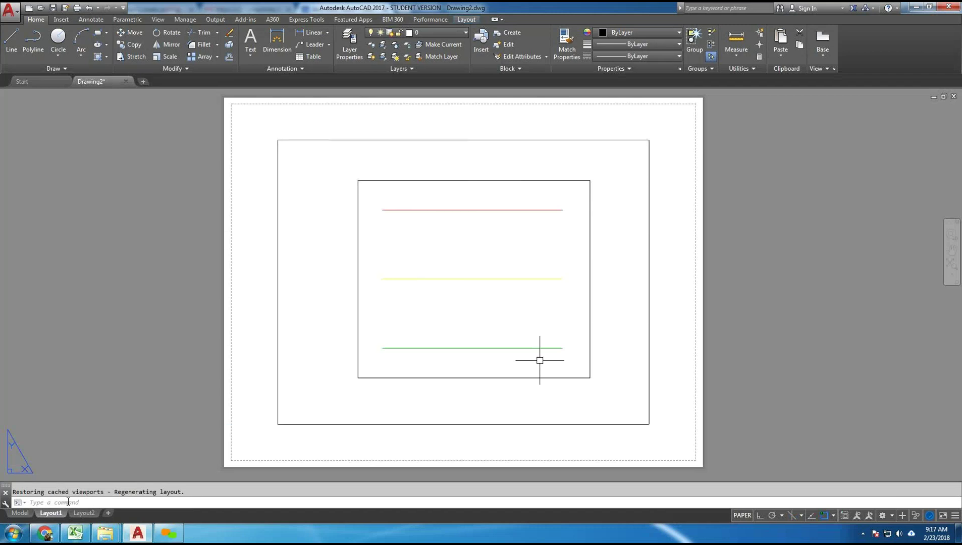
double_click(616, 225)
text(re)
key(Return)
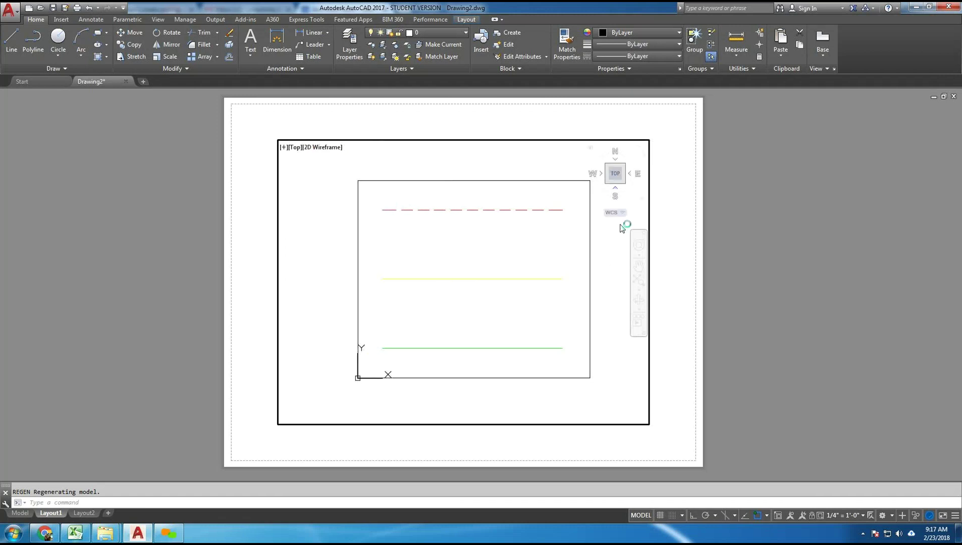
double_click(675, 281)
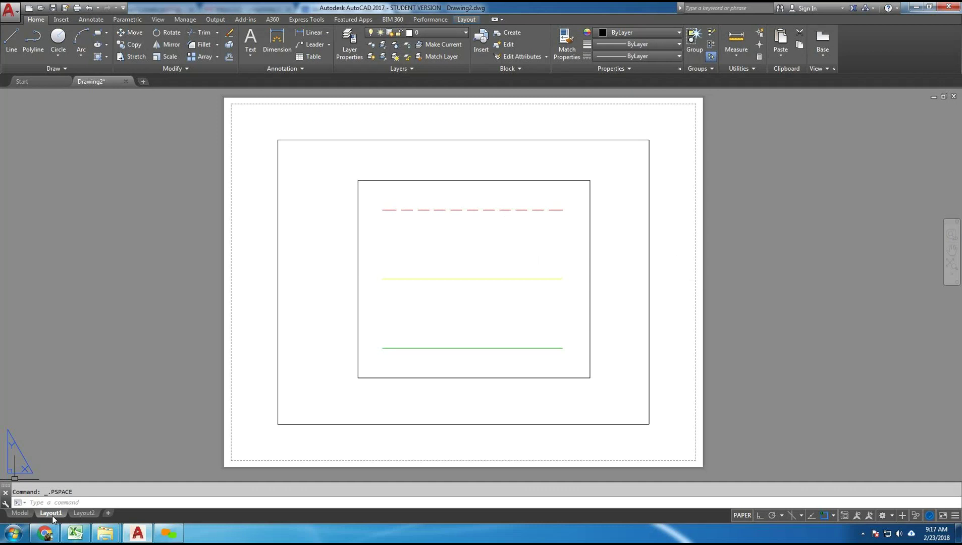
click(24, 514)
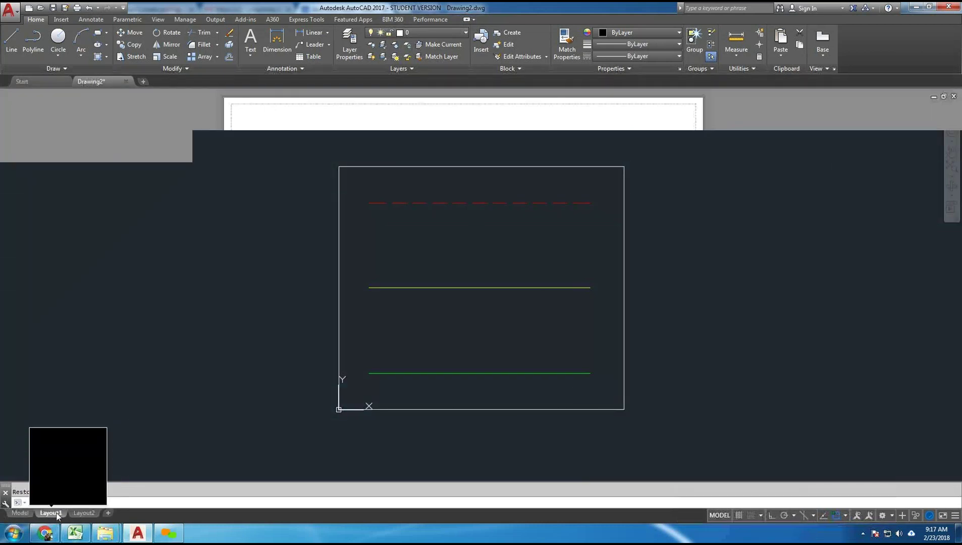
click(51, 513)
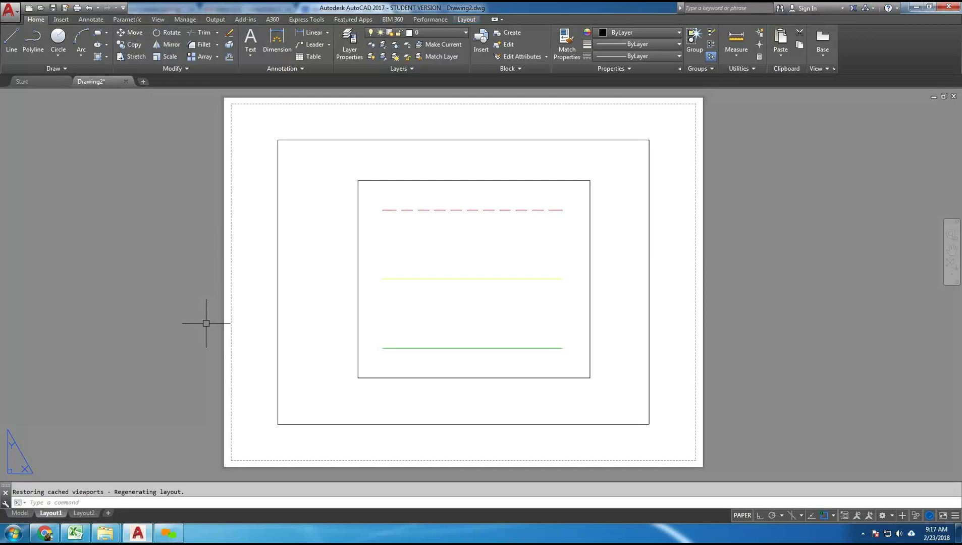
- Create a new page setup named 8x11 for Layout1
right_click(59, 512)
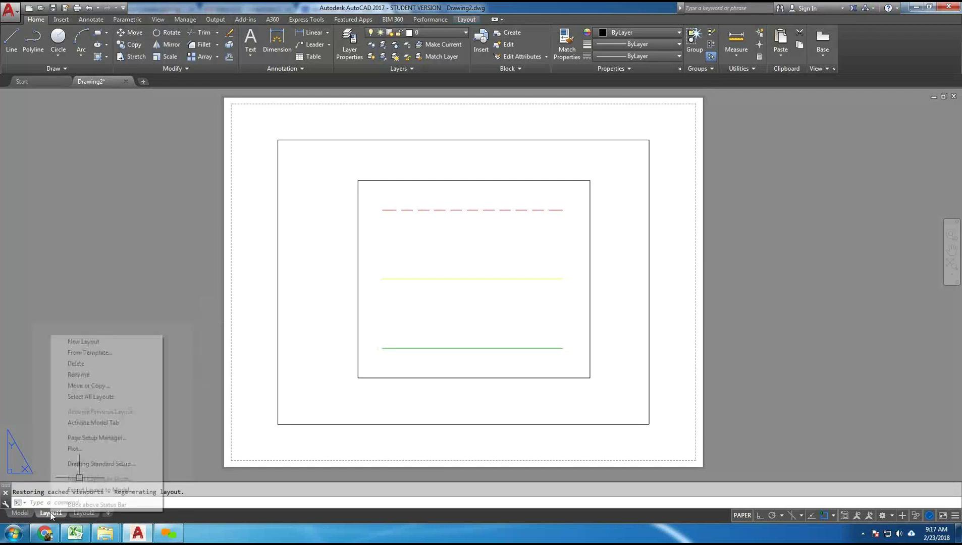
click(114, 438)
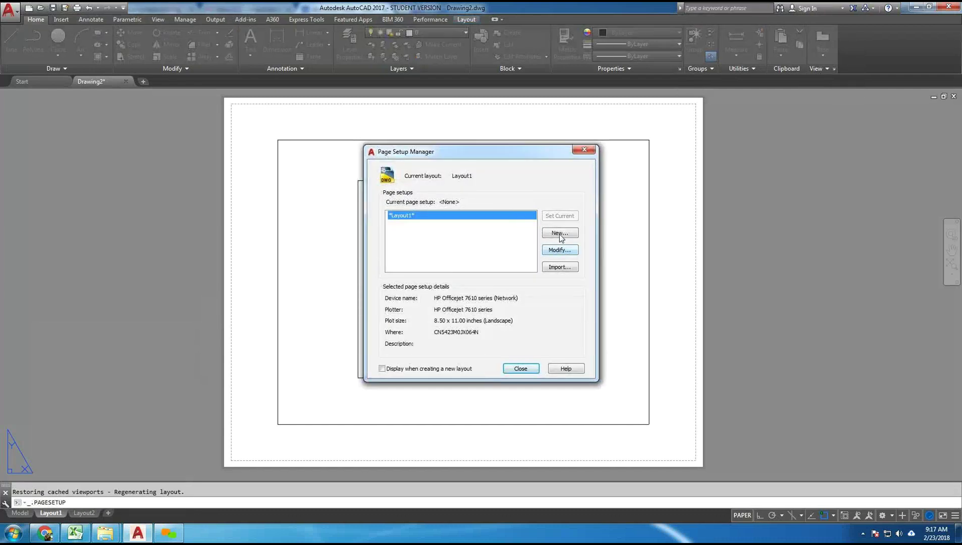
click(559, 233)
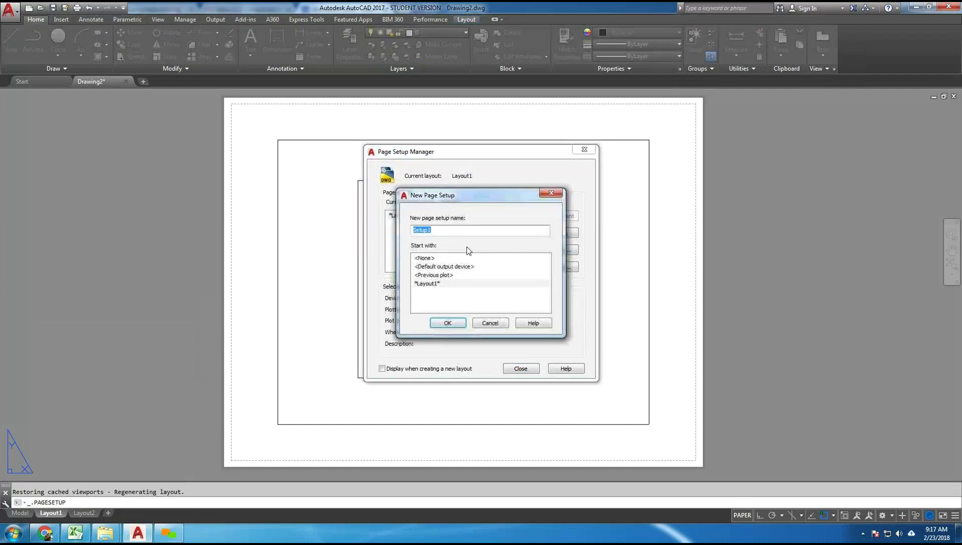
text(8x11)
click(447, 323)
- Set the page setup's plotter to AutoCAD PDF (General Documentation).pc3 and the paper size to ANSI A (11.00 x 8.50 Inches)
click(411, 194)
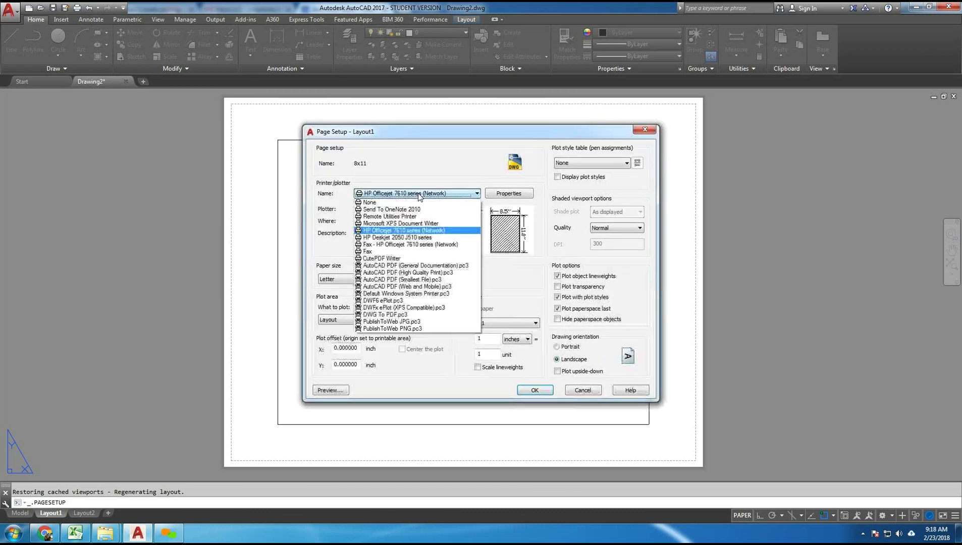
click(408, 266)
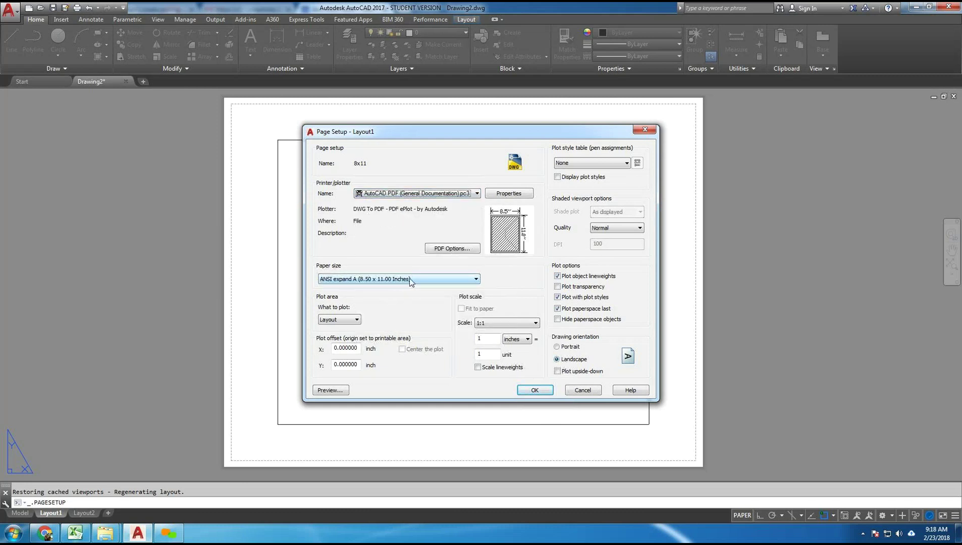
click(436, 278)
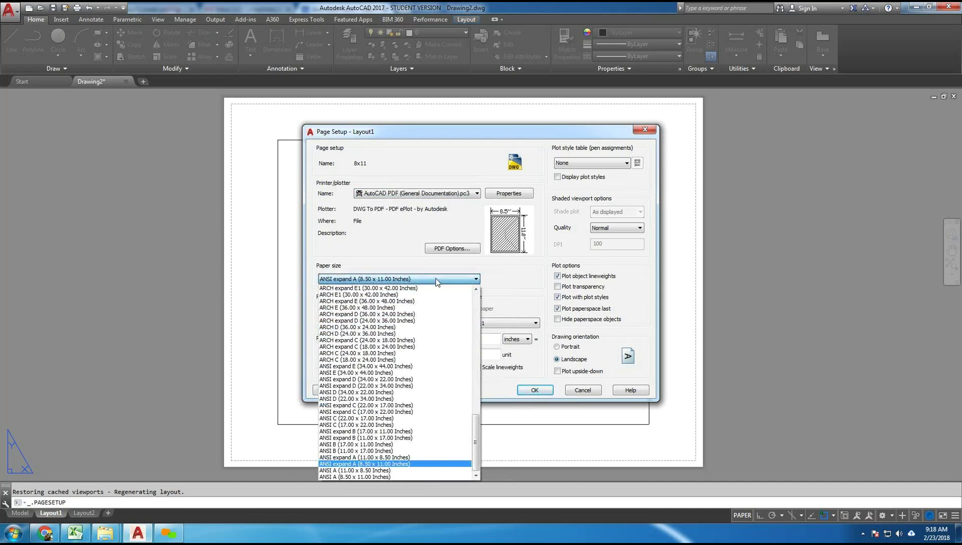
click(367, 471)
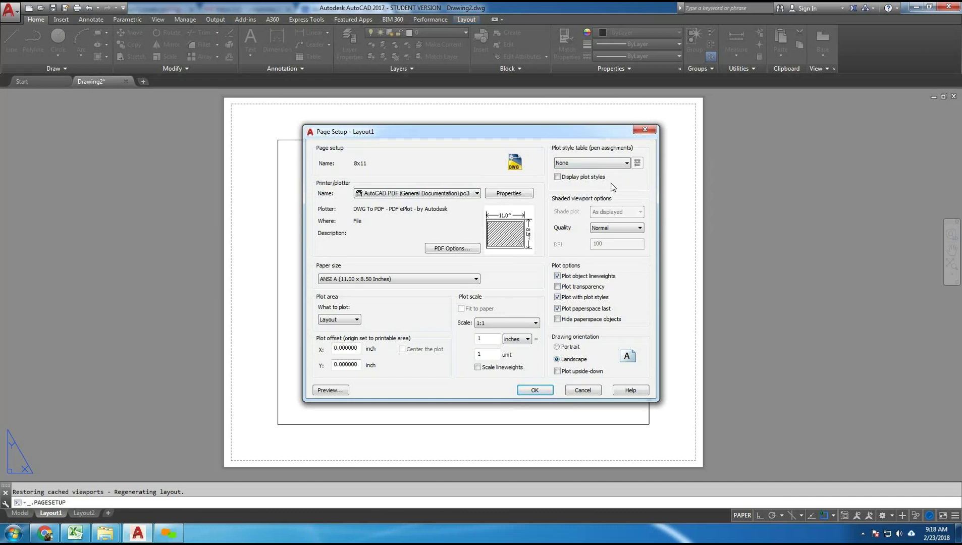
- Create a new color-dependent plot style table from scratch, named DEMO
click(609, 162)
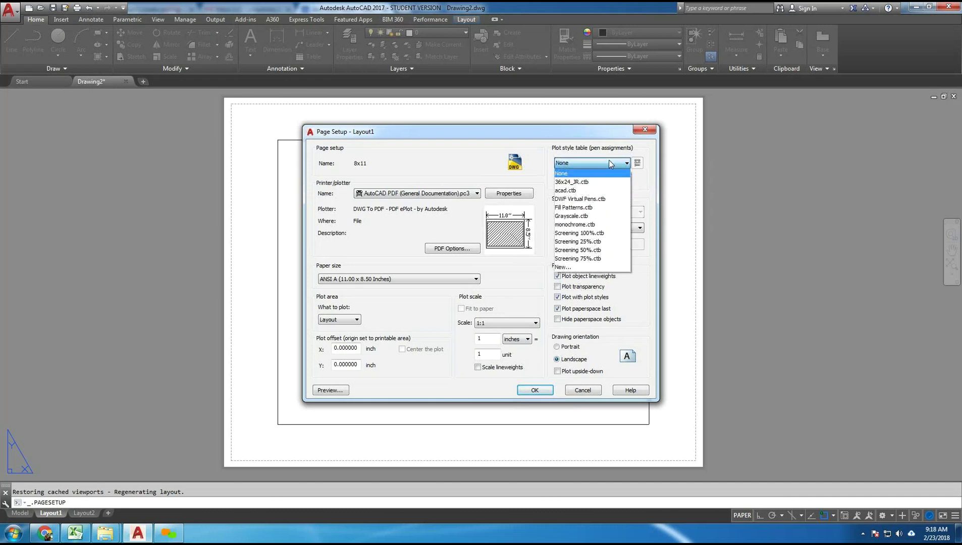
click(573, 266)
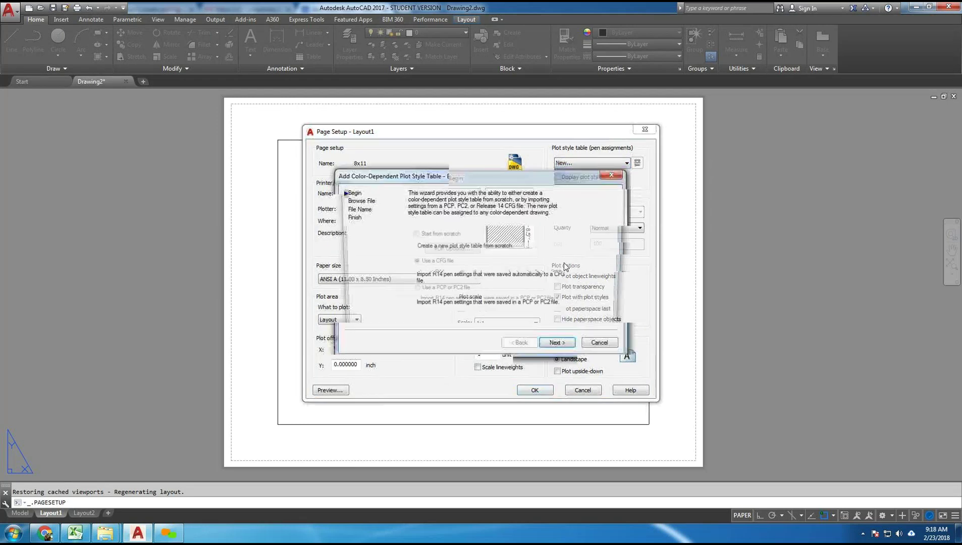
click(432, 236)
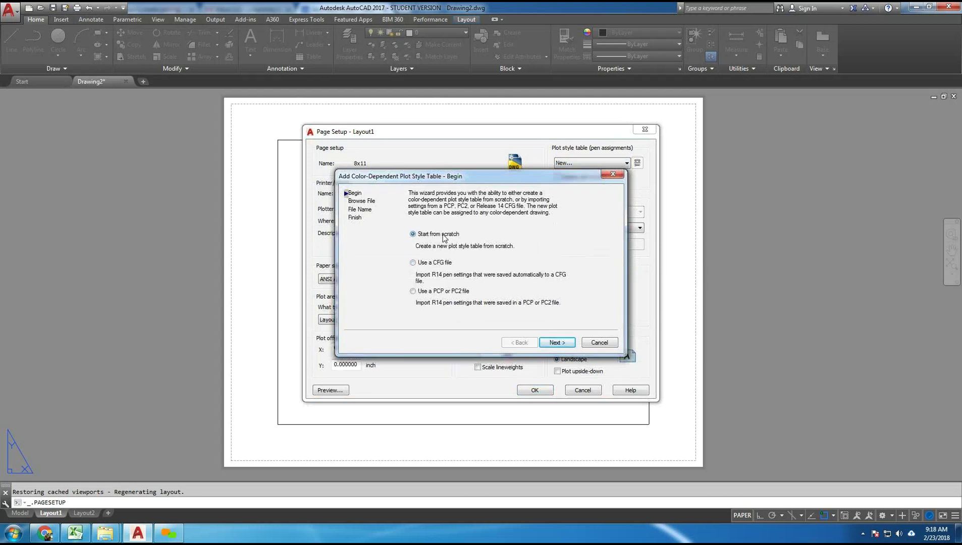
click(557, 342)
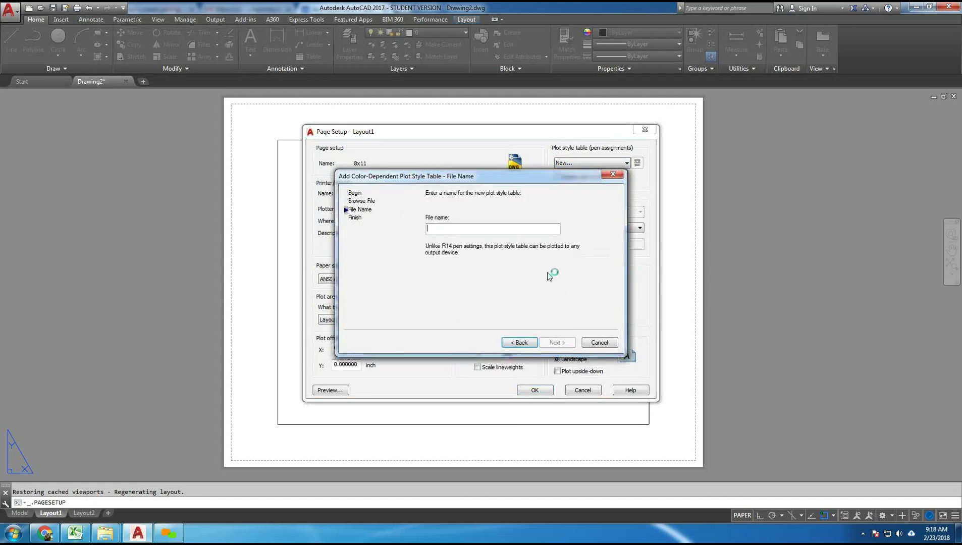
text(demo)
key(BackSpace)
text(DEMO)
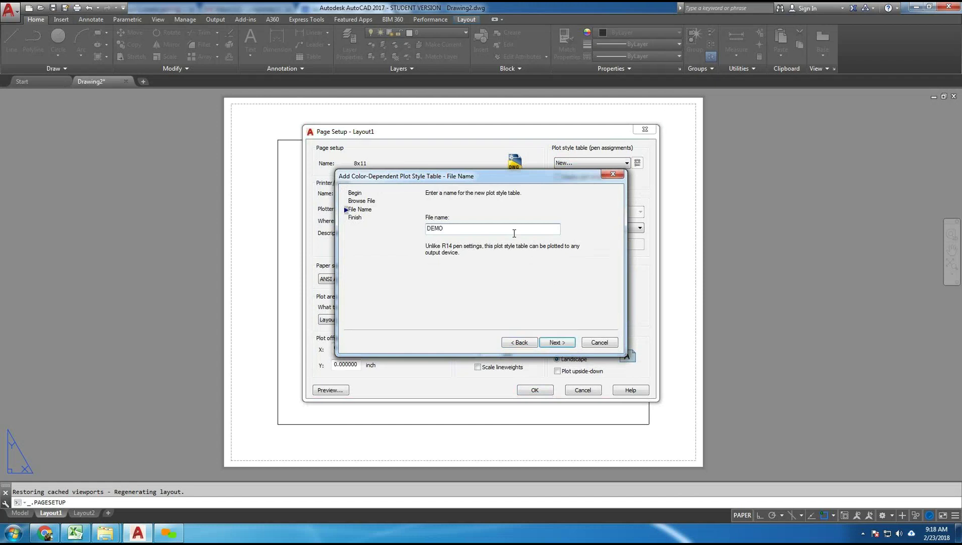
click(562, 344)
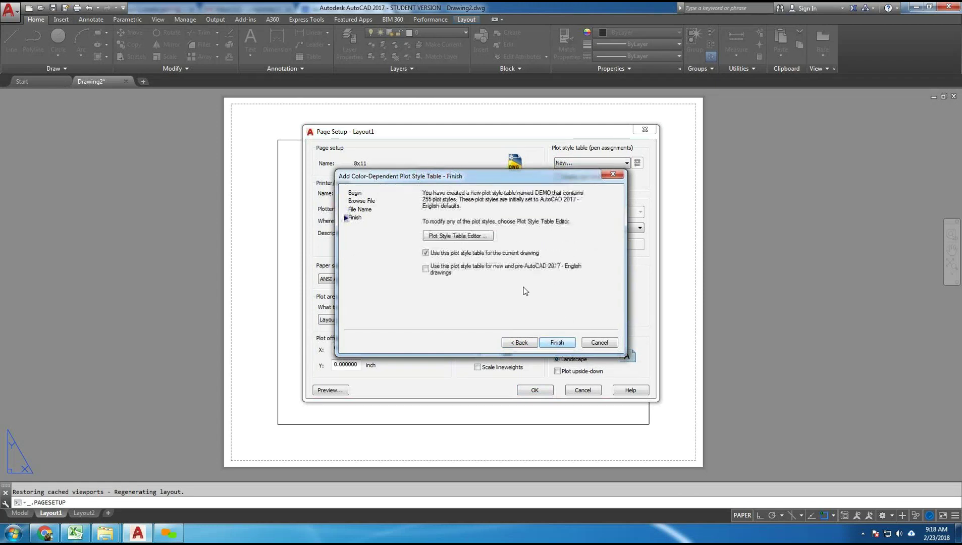
- Edit the DEMO plot style table so that Color 1, Color 2 and Color 3 plot in black
click(475, 238)
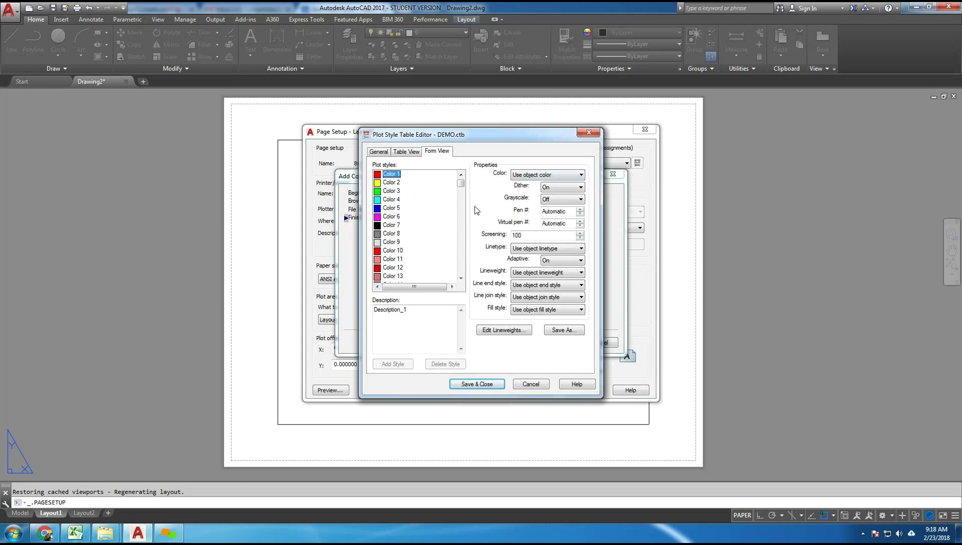
click(394, 174)
click(547, 175)
click(525, 241)
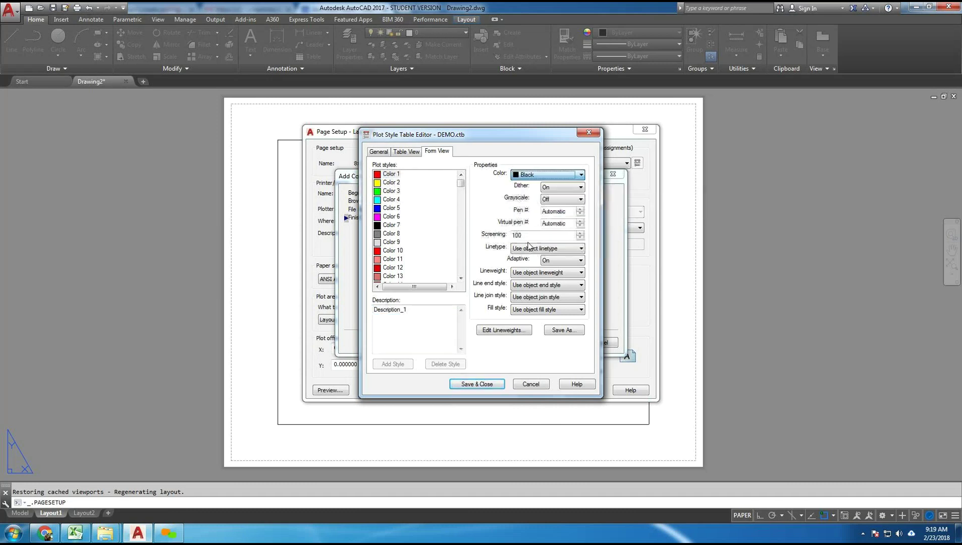
click(389, 183)
click(540, 175)
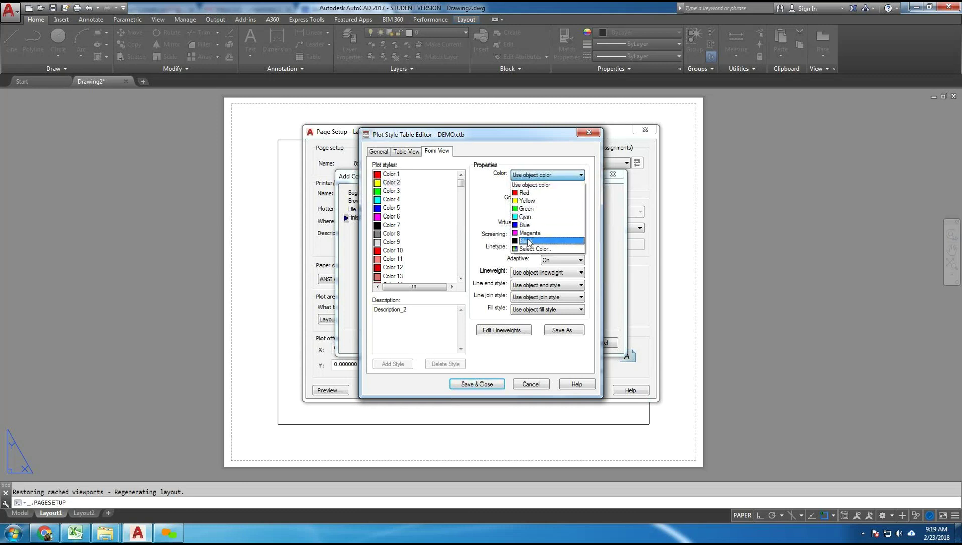
click(527, 241)
click(392, 191)
click(542, 176)
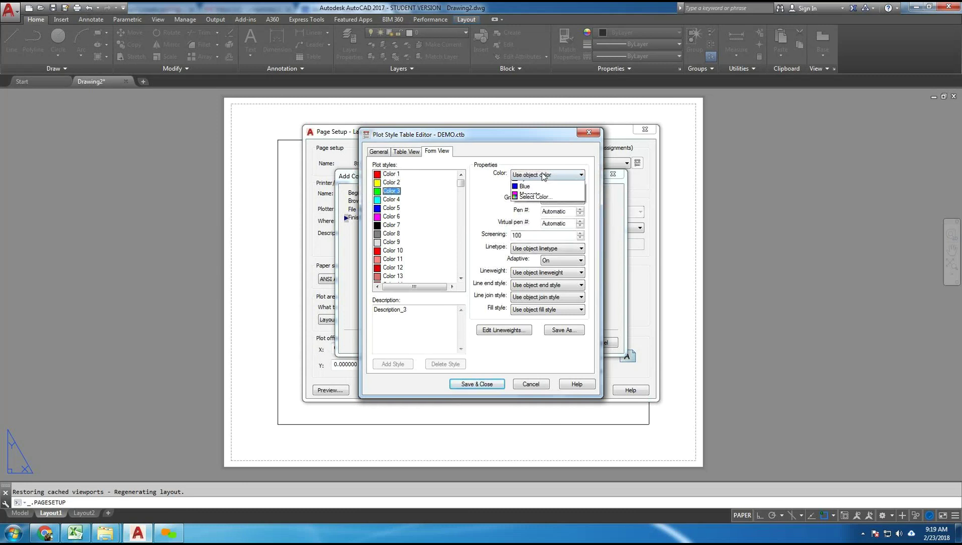
click(525, 240)
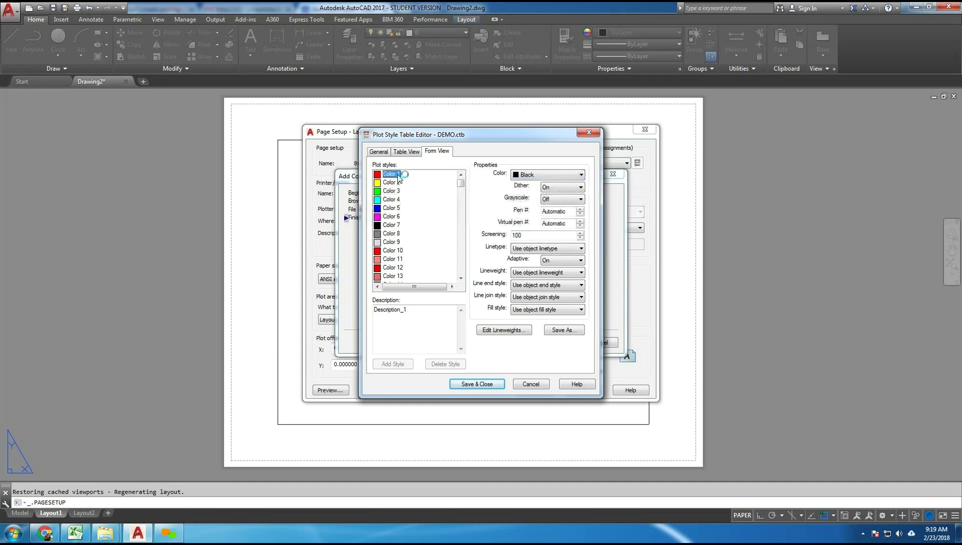
- Set the plotted lineweight of Color 1 to 0.1500 mm
shift+click(396, 176)
click(393, 176)
click(519, 273)
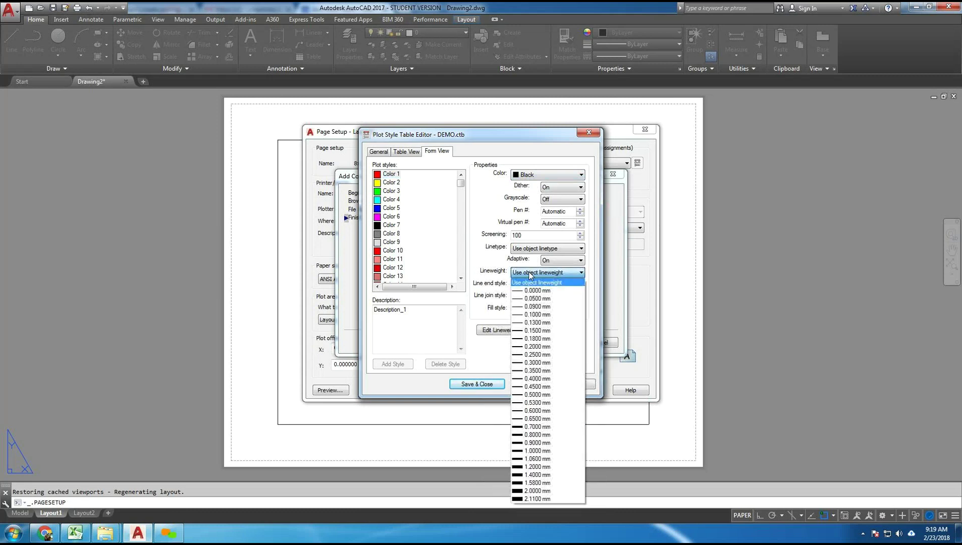
click(550, 331)
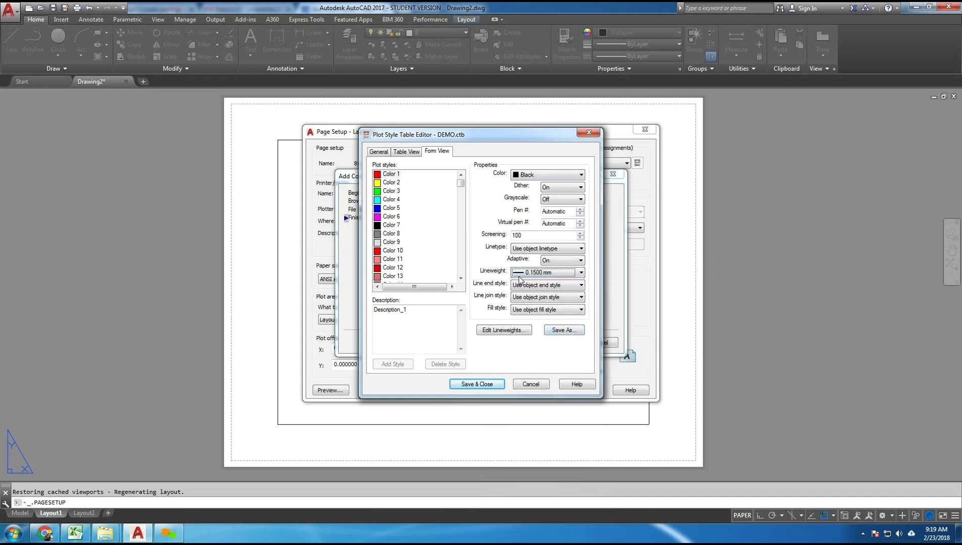
- Set the plotted lineweight of Color 2 to 0.5000 mm and of Color 3 to 1.0000 mm
click(396, 183)
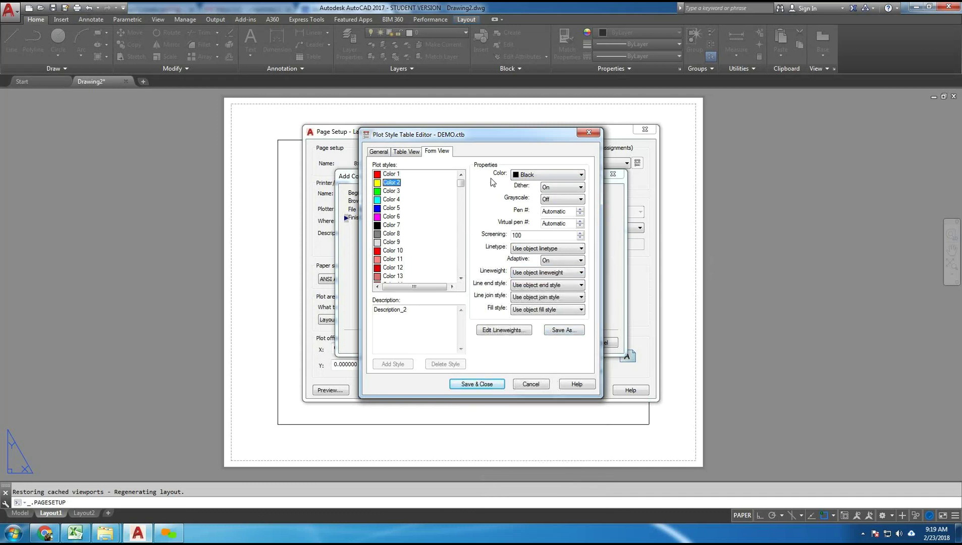
click(537, 272)
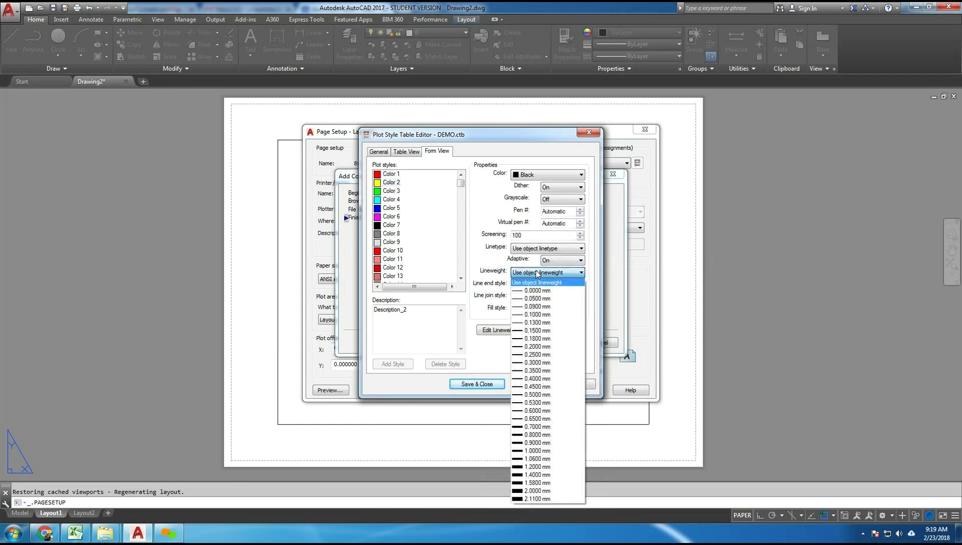
click(543, 395)
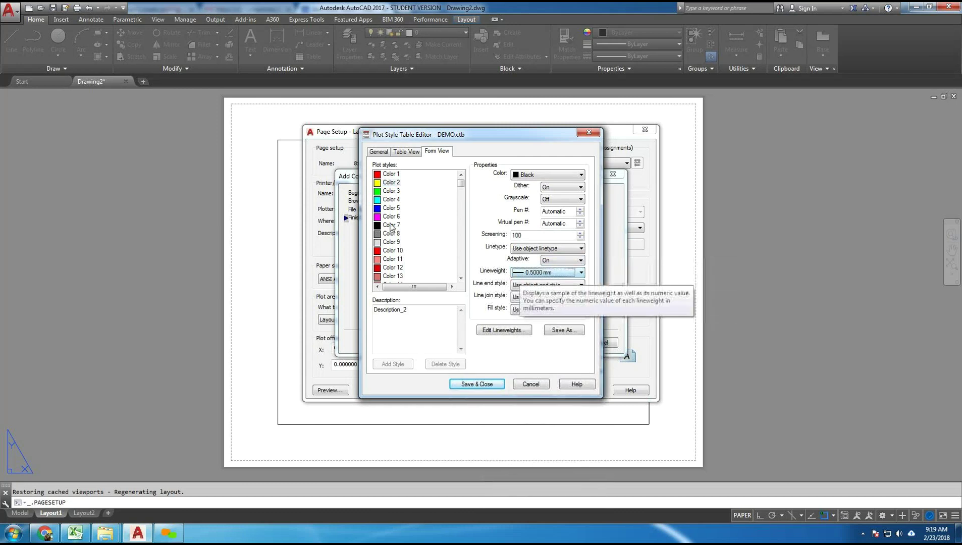
click(392, 191)
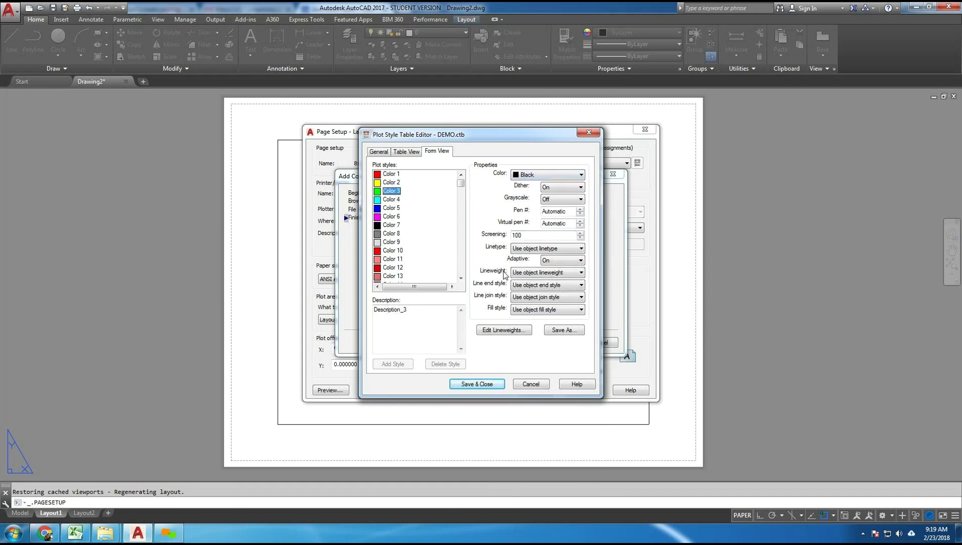
click(526, 274)
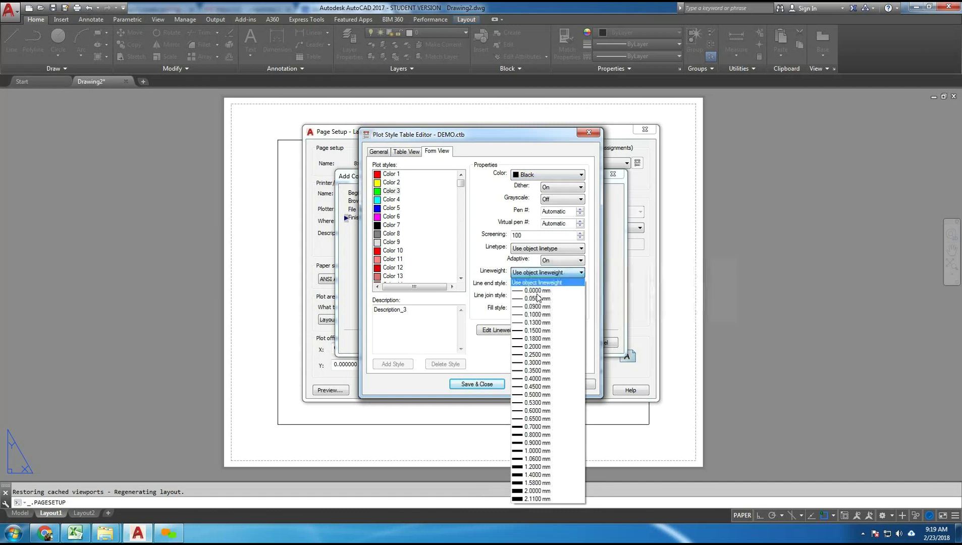
click(550, 451)
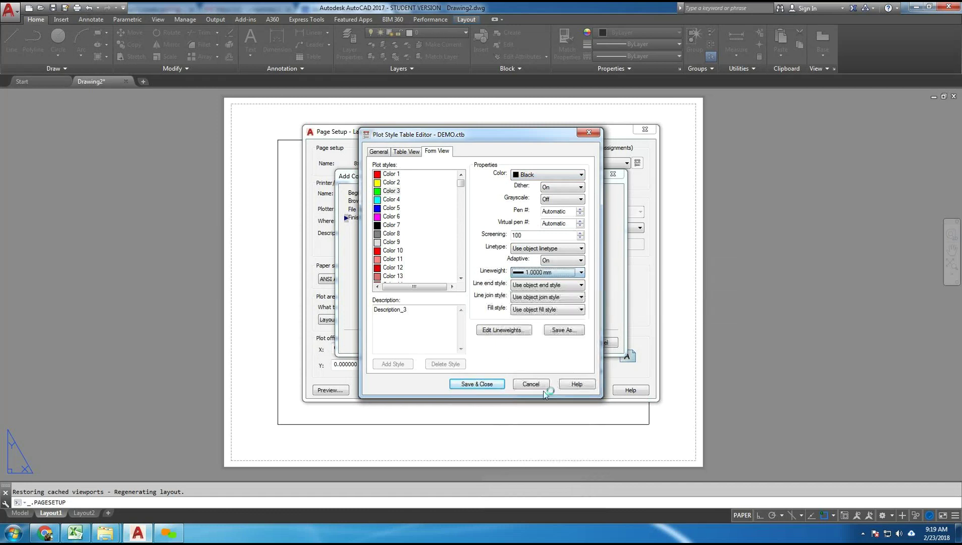
- Save the plot style table as DEMO.ctb, close its editor and finish the plot style table wizard
click(563, 330)
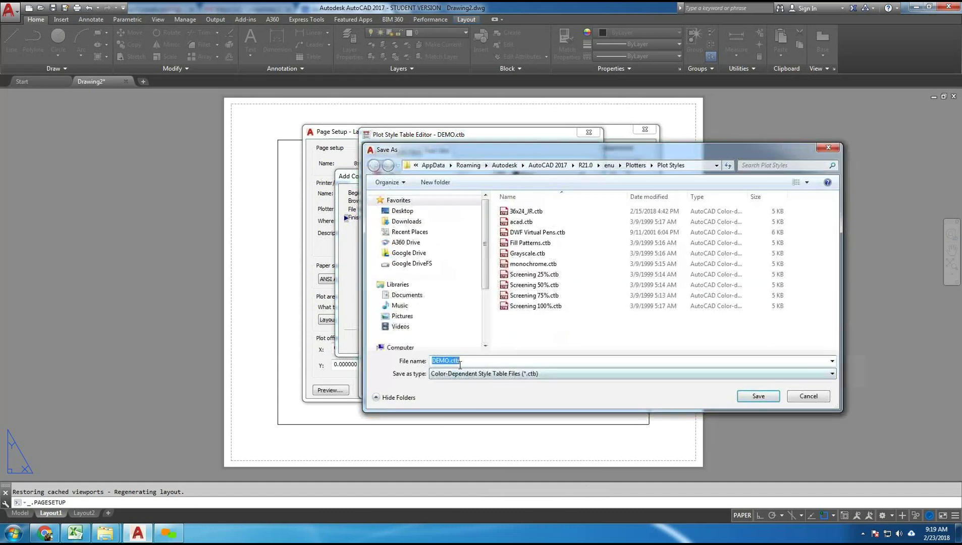
click(469, 360)
click(754, 398)
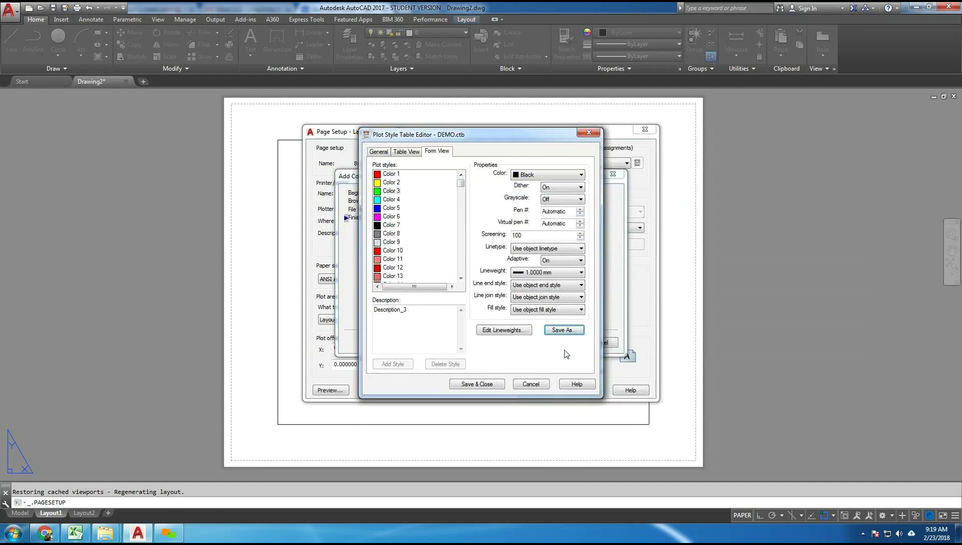
click(478, 385)
click(557, 342)
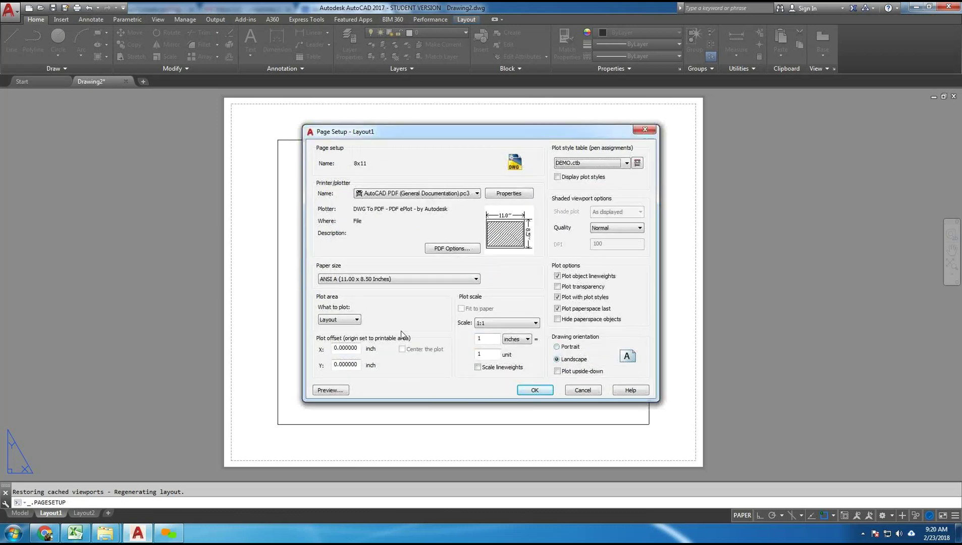
- Enable the display of plot styles in the 8x11 page setup, then save it and leave the page setup manager
click(557, 177)
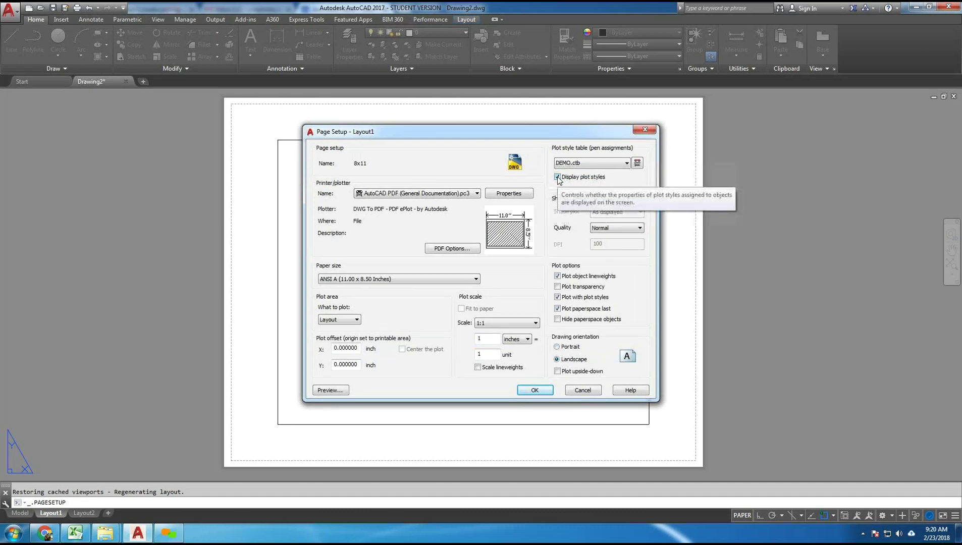
click(538, 391)
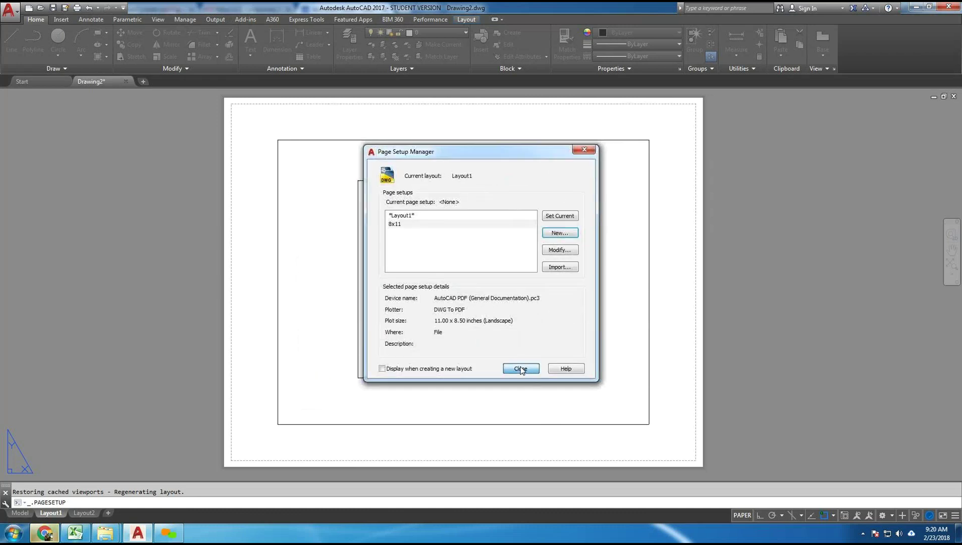
click(521, 368)
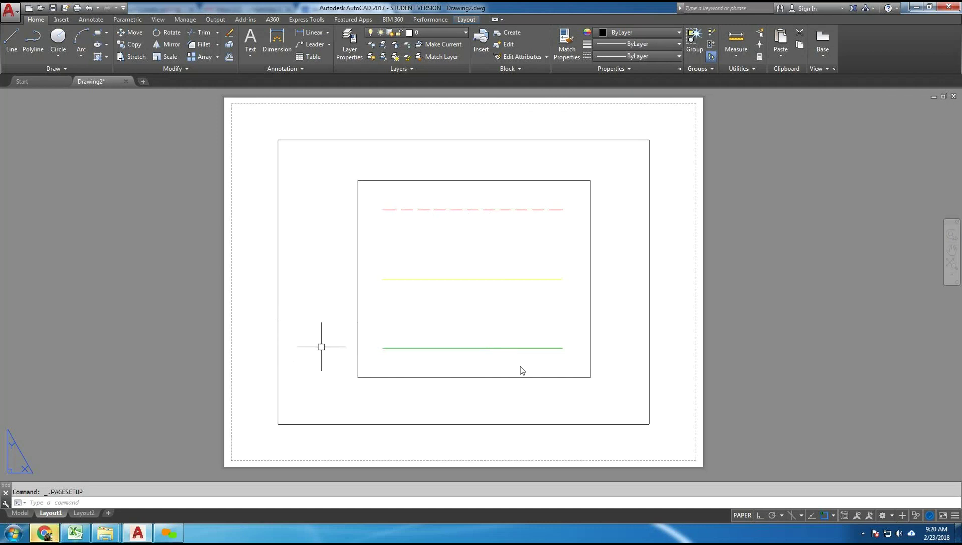
- Activate the layout viewport, regenerate its drawing and return to paper space
double_click(317, 306)
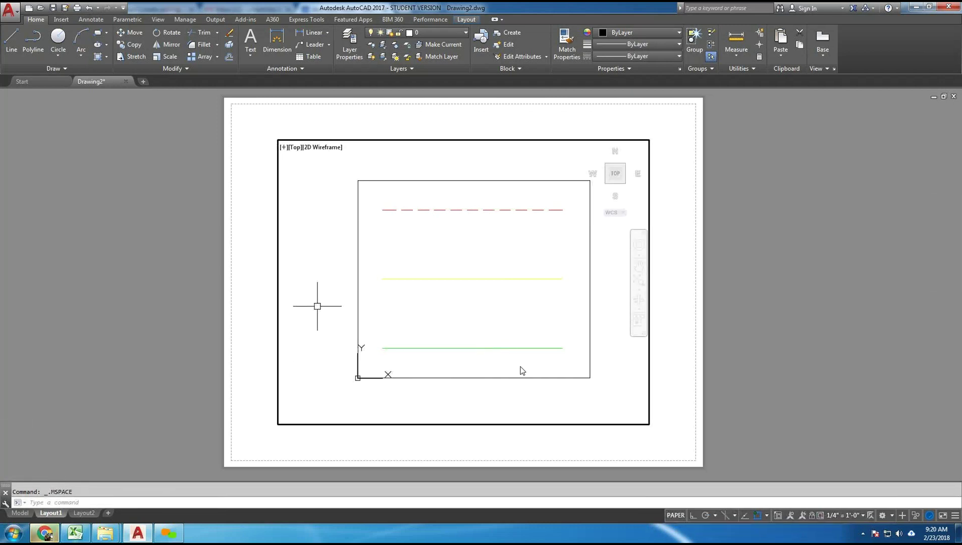
text(RE)
key(Return)
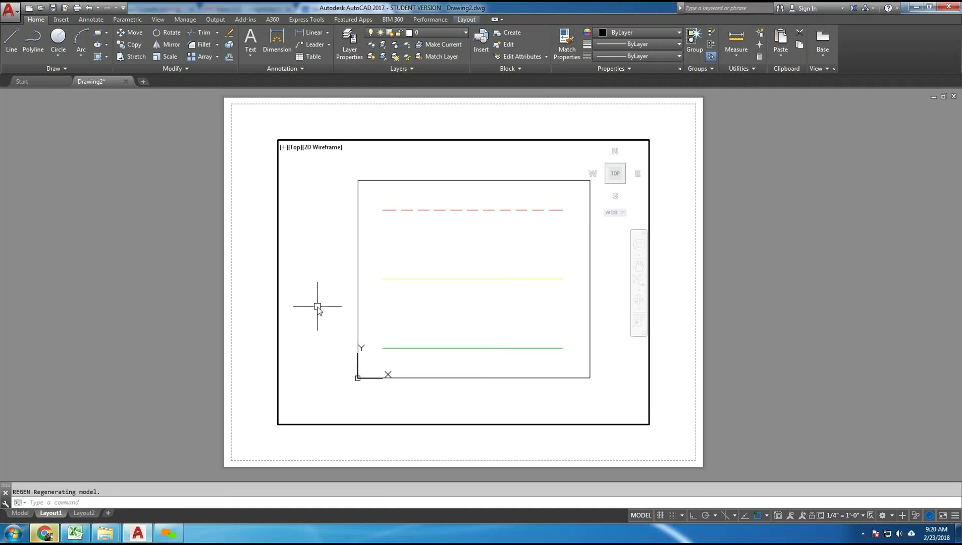
double_click(261, 313)
mouse_move(466, 311)
middle_down()
mouse_move(465, 324)
mouse_move(469, 304)
middle_up()
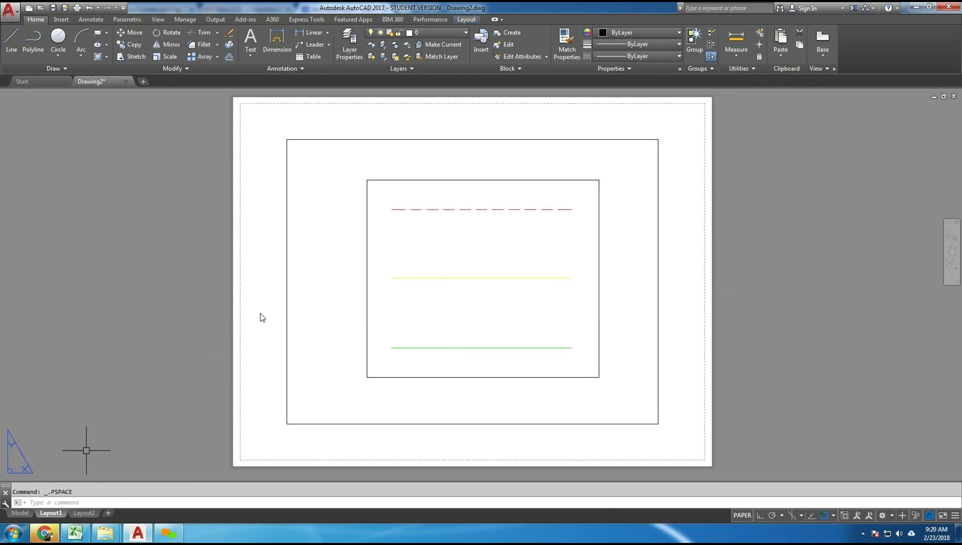
- Preview the Layout1 plot with the 8x11 page setup, inspect the line thicknesses up close, and exit without plotting
right_click(52, 513)
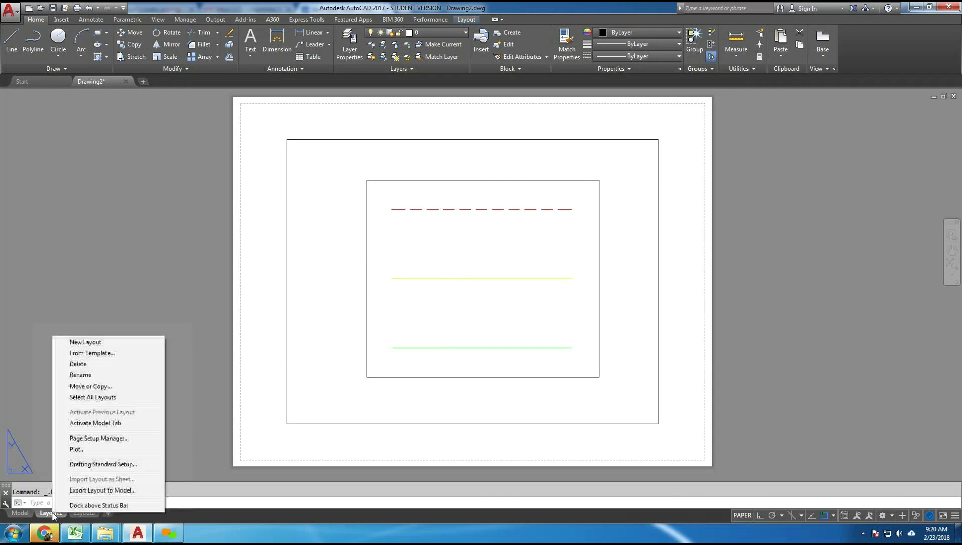
click(88, 451)
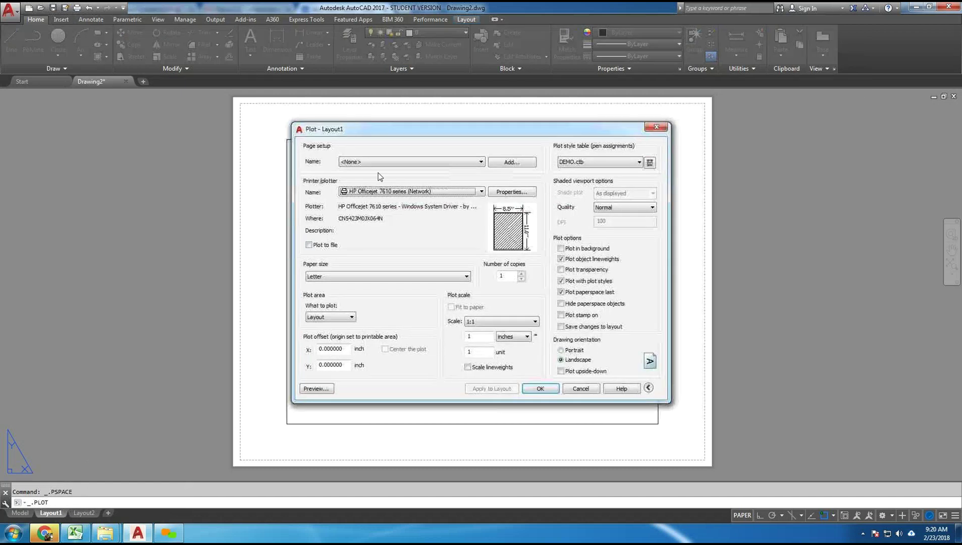
click(369, 163)
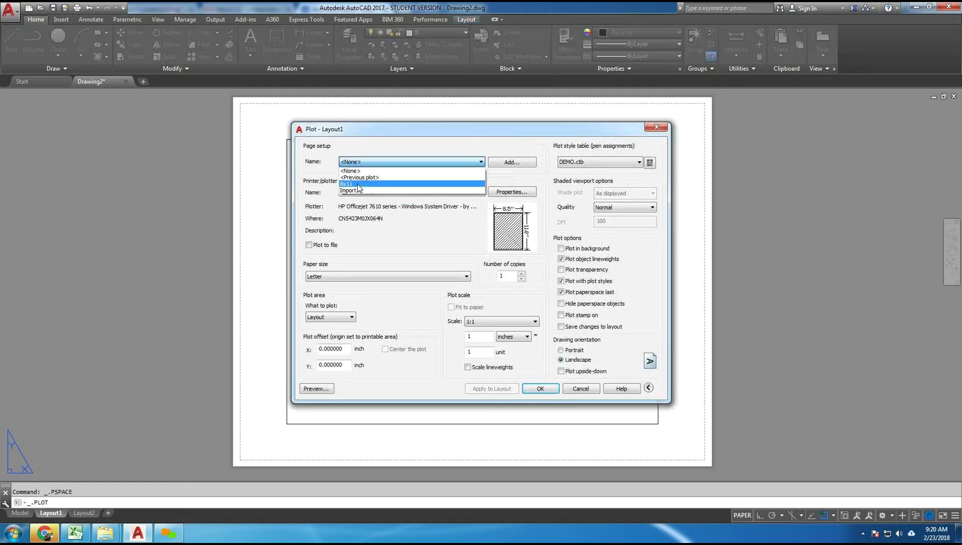
click(358, 185)
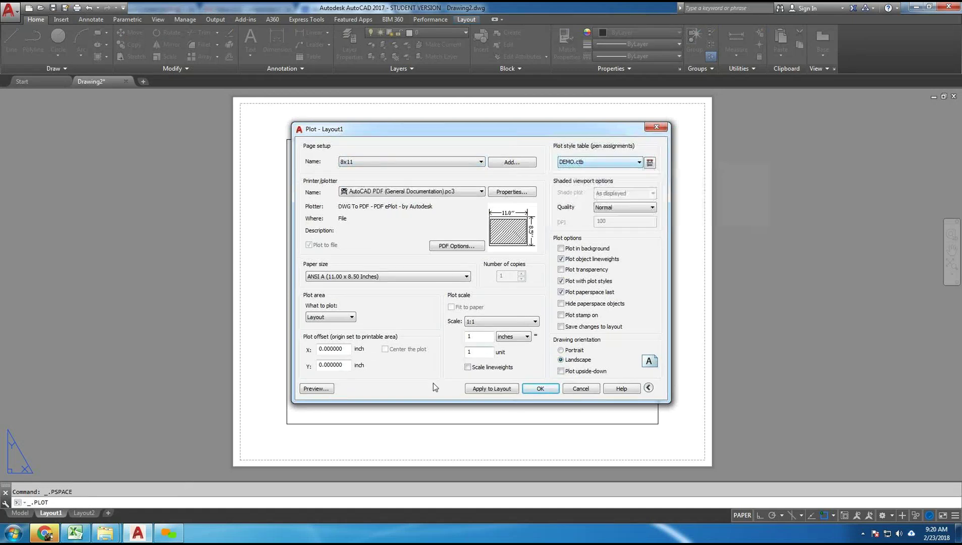
click(329, 389)
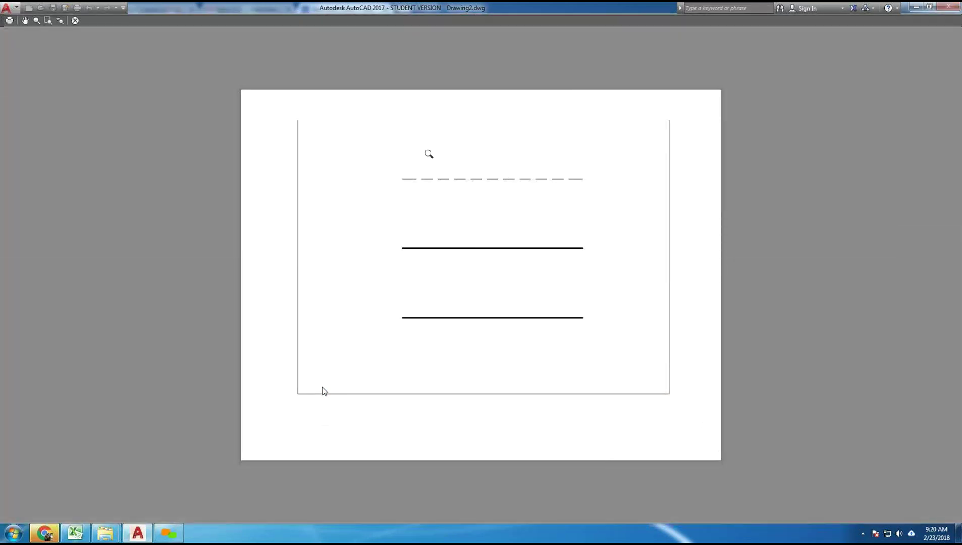
scroll(530, 221, up, 4)
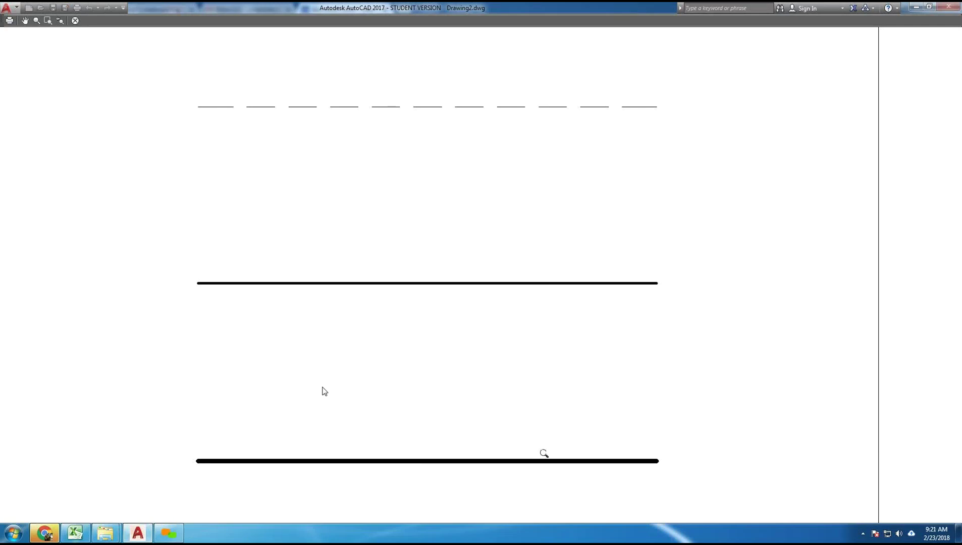
scroll(511, 409, down, 5)
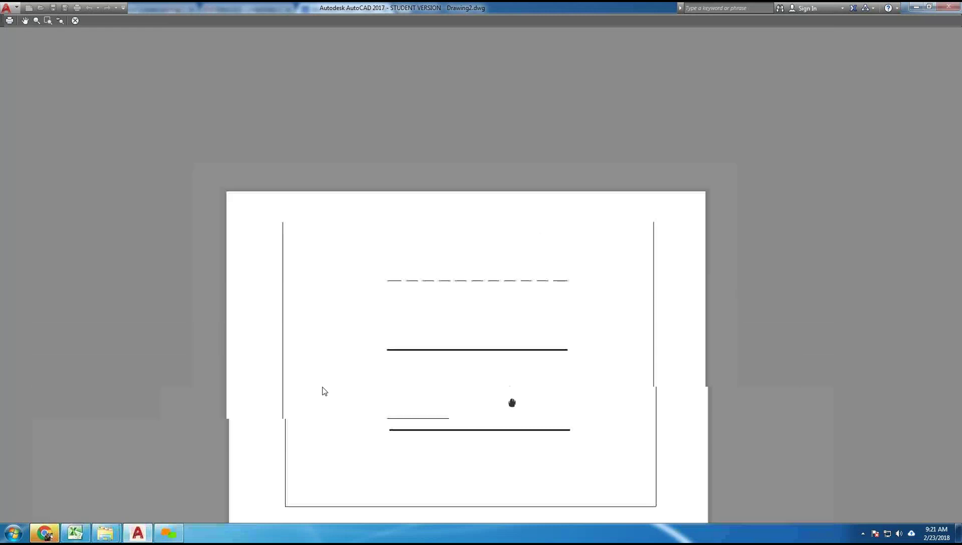
middle_drag(508, 390, 558, 304)
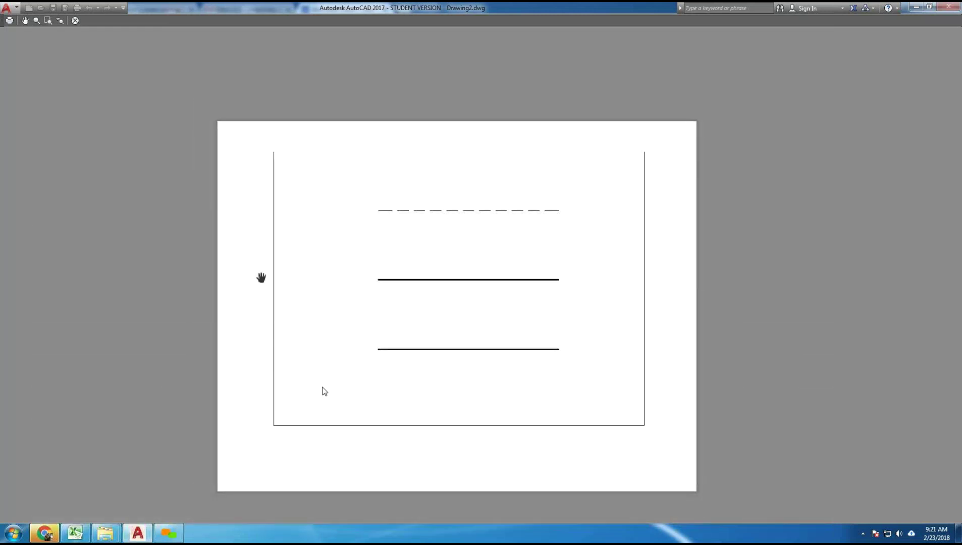
key(Escape)
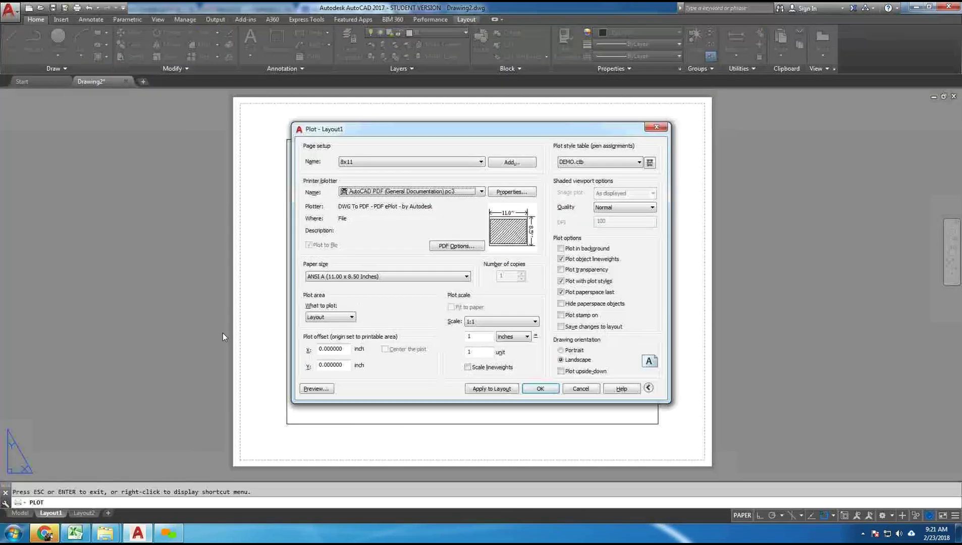
key(Escape)
- Move the outer viewport border on Layout1 to the DEFPOINTS layer
click(418, 140)
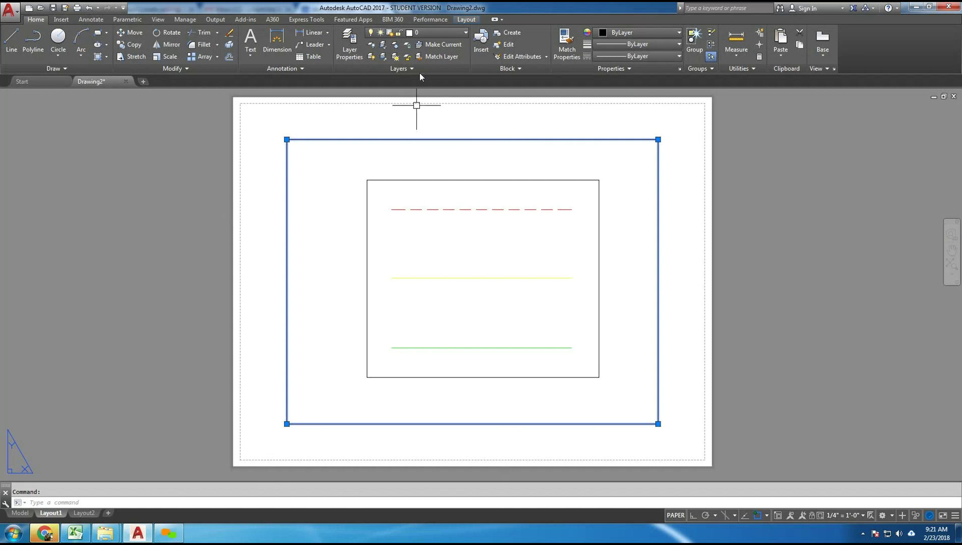
click(453, 32)
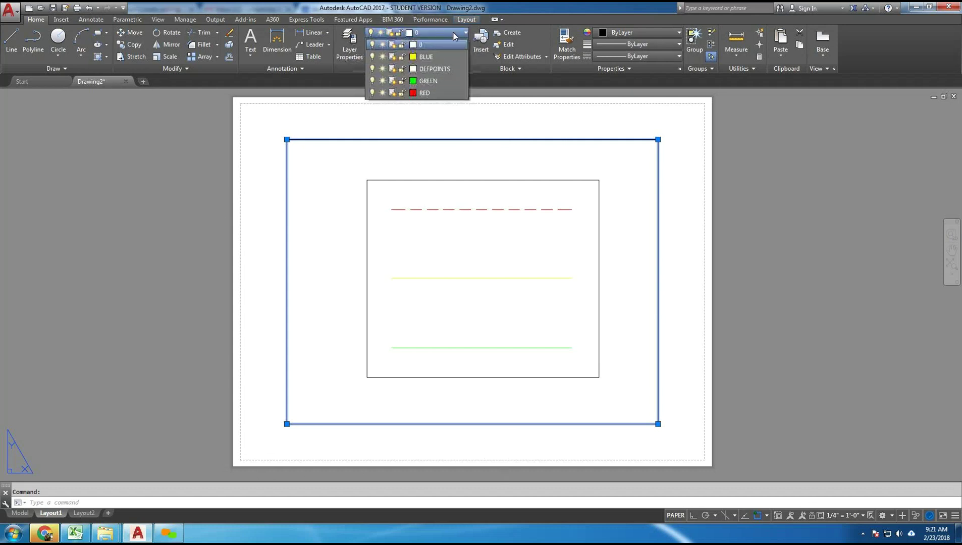
click(447, 69)
key(Escape)
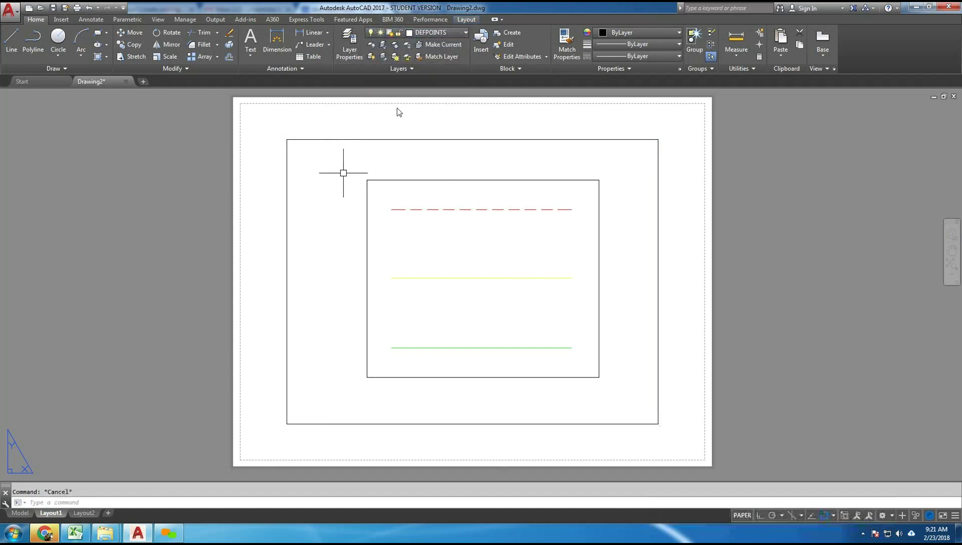
- Preview Layout1 again with the 8x11 page setup to check how the viewport border and lines plot, then cancel the plot
right_click(49, 515)
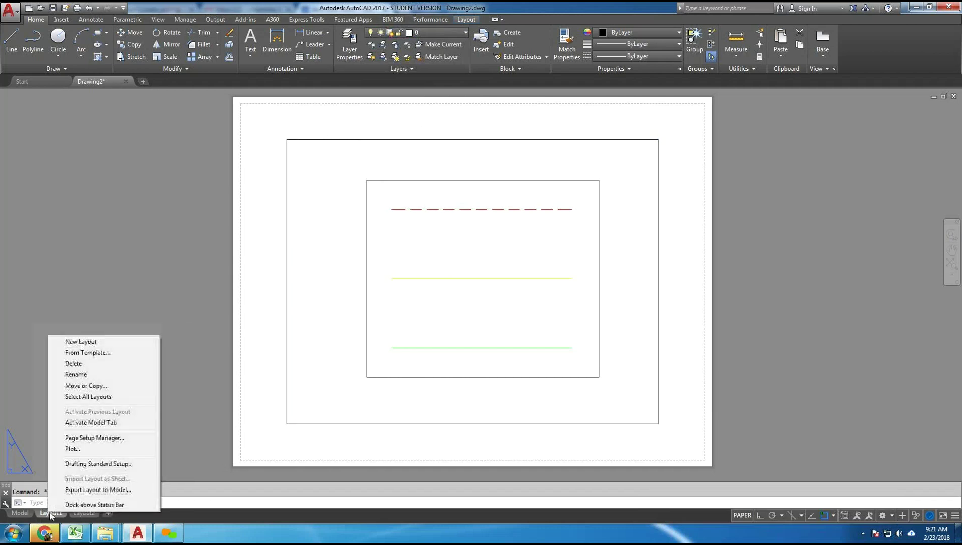
click(82, 448)
click(350, 164)
click(373, 186)
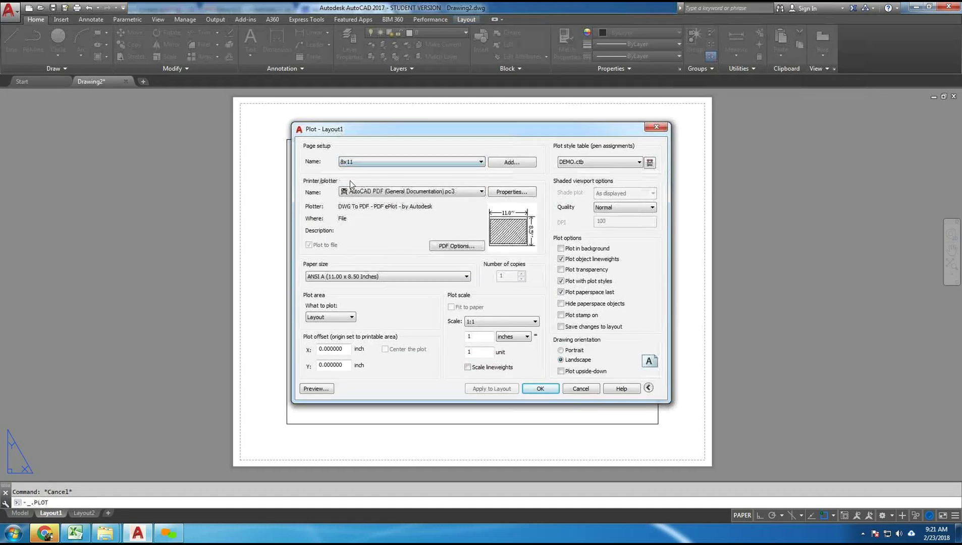
click(316, 390)
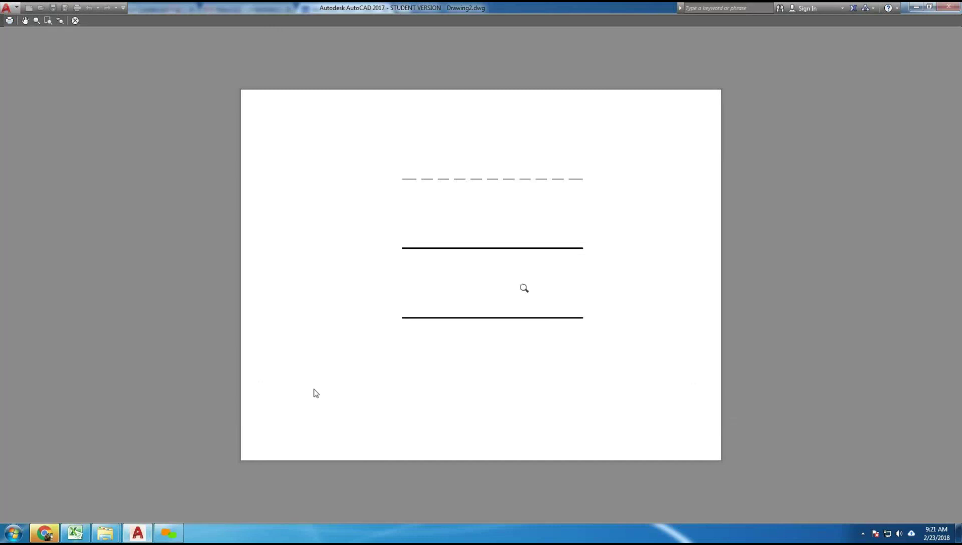
scroll(536, 202, down, 2)
scroll(536, 221, up, 6)
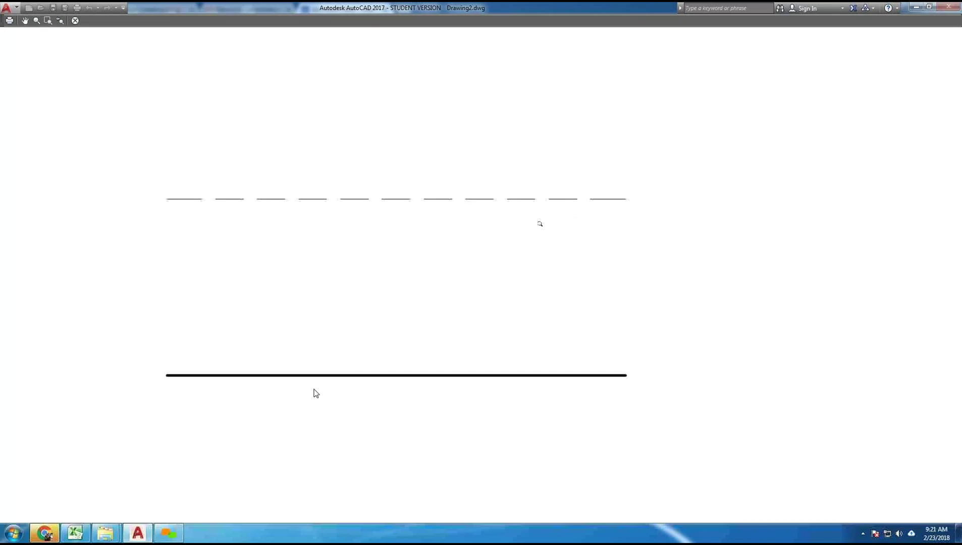
scroll(543, 199, up, 3)
scroll(547, 309, down, 3)
drag(546, 439, 573, 481)
key(Escape)
key(Escape)
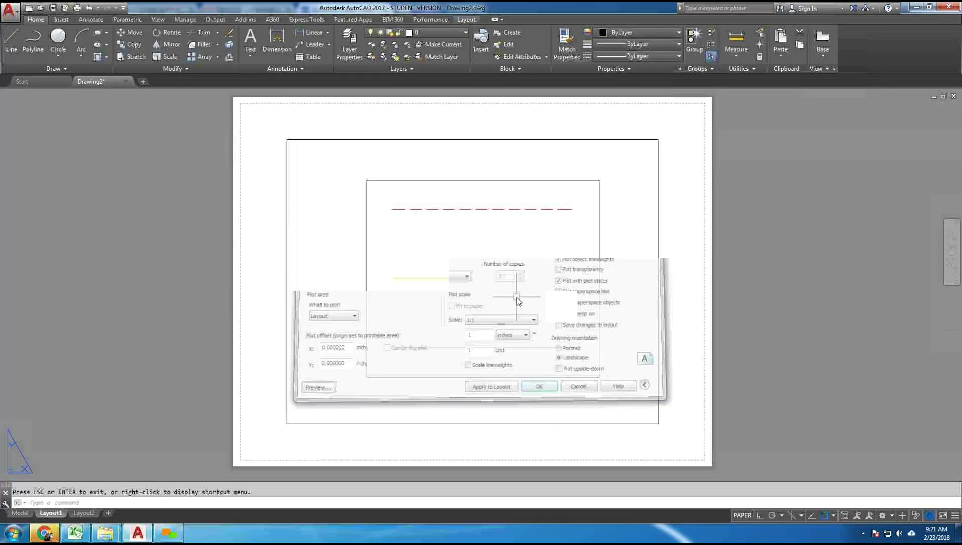
- Turn on Display Lineweight in the Lineweight Settings
scroll(453, 323, up, 1)
scroll(448, 313, down, 1)
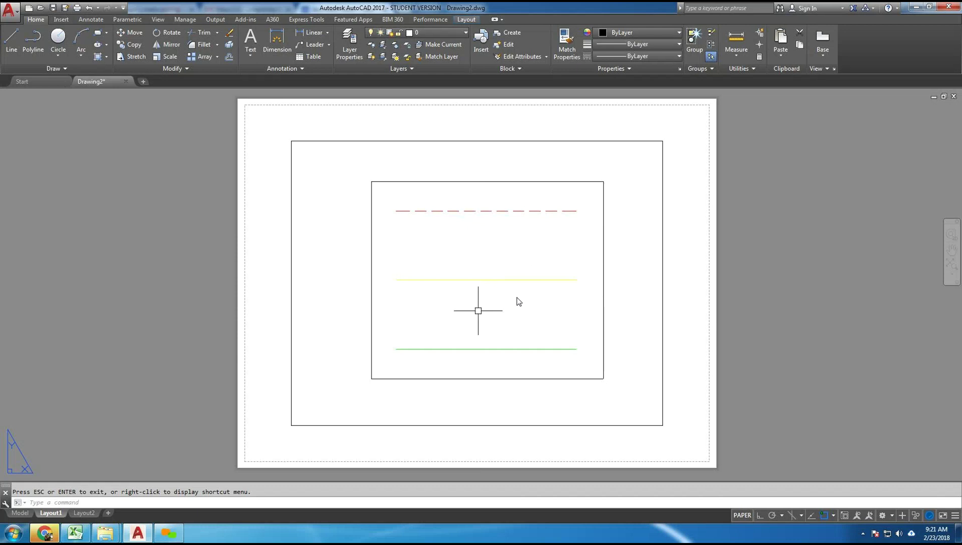
text(LWEIGHT)
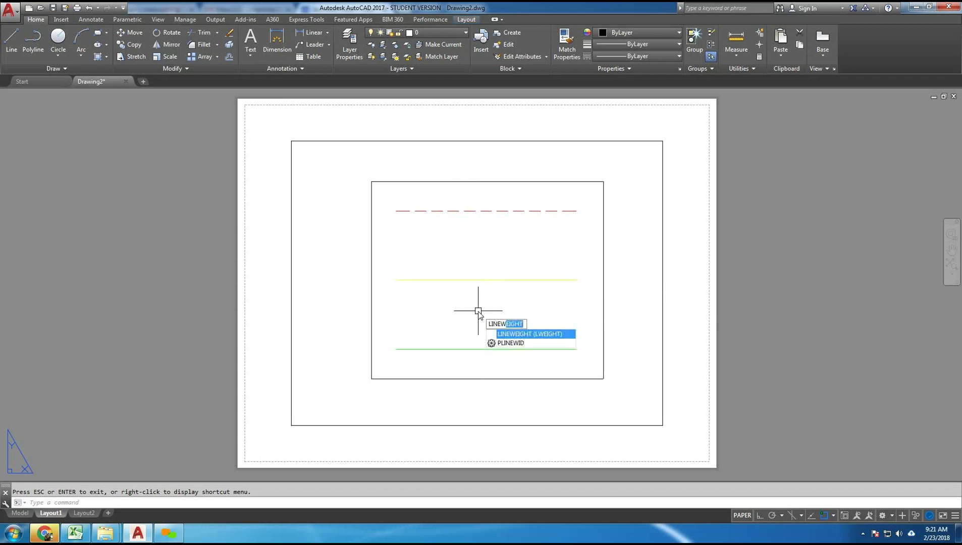
key(Return)
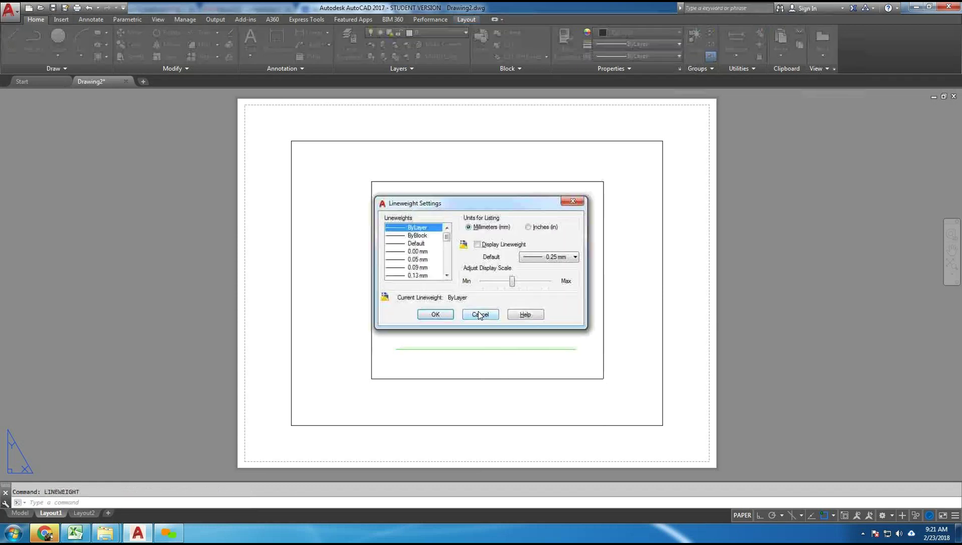
click(478, 245)
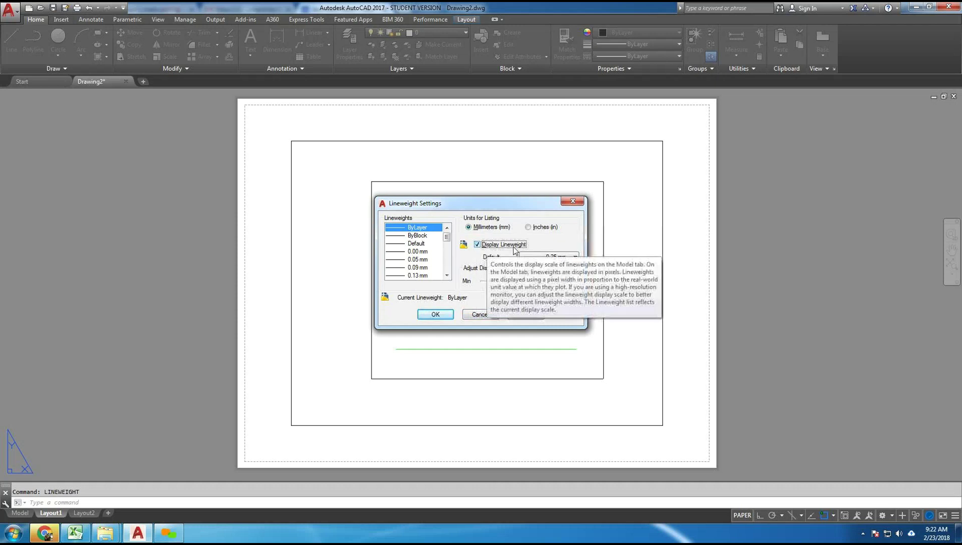
click(442, 316)
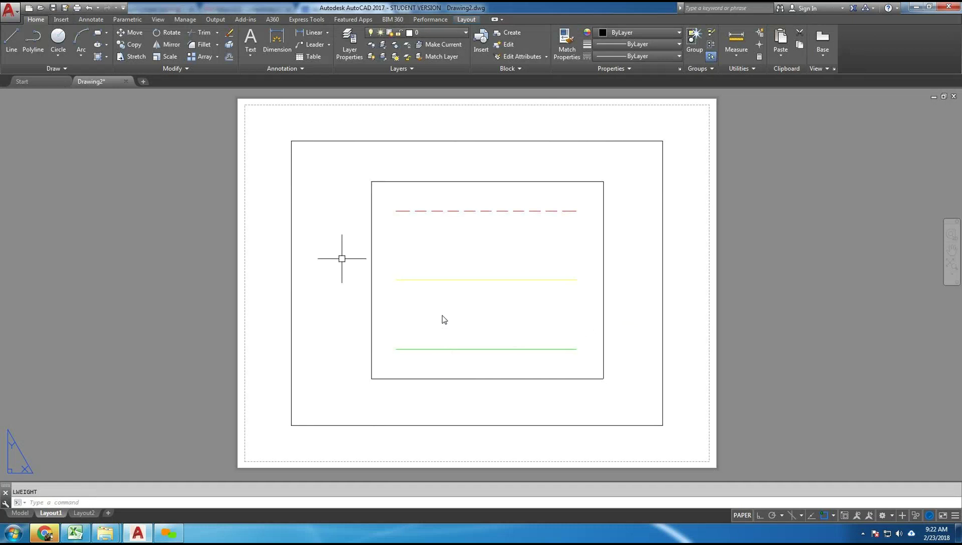
- Activate the viewport on Layout1 and regenerate the model view inside it
double_click(341, 254)
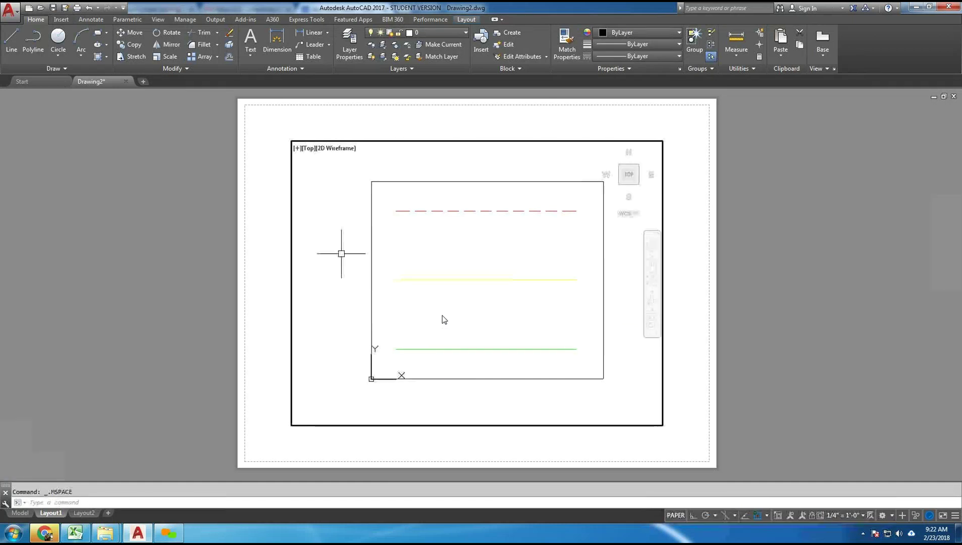
text(ms)
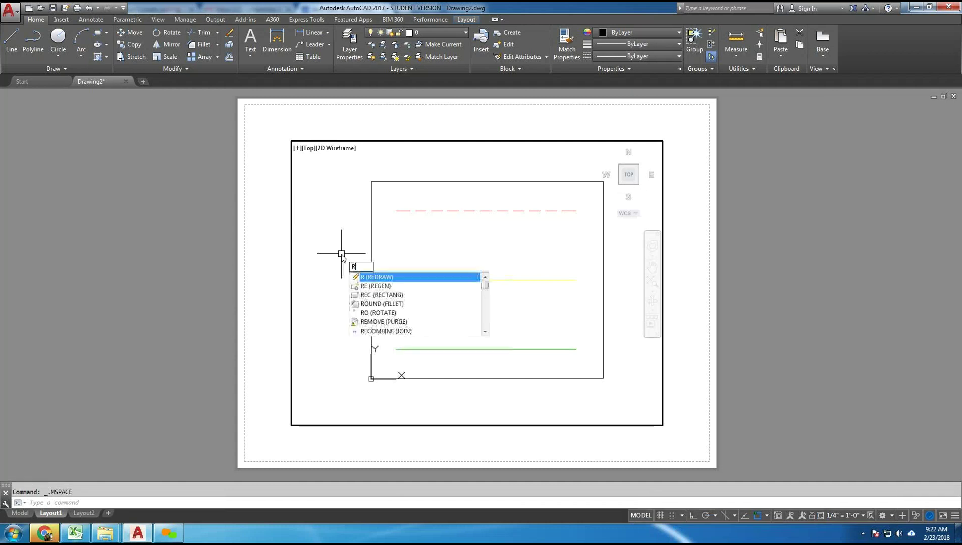
key(Escape)
text(re)
key(Return)
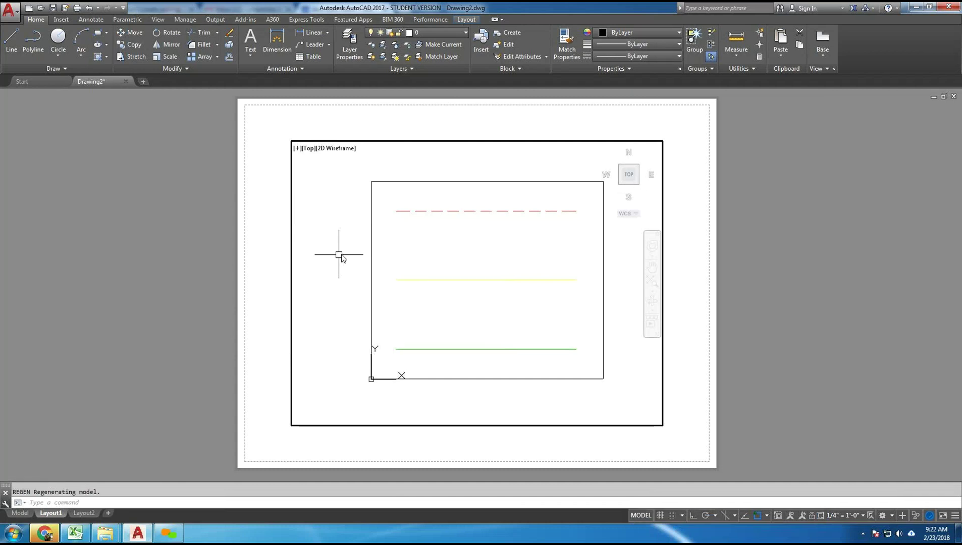
- Return to paper space and regenerate the whole layout
double_click(281, 272)
text(re)
key(Return)
key(Escape)
text(re)
key(Return)
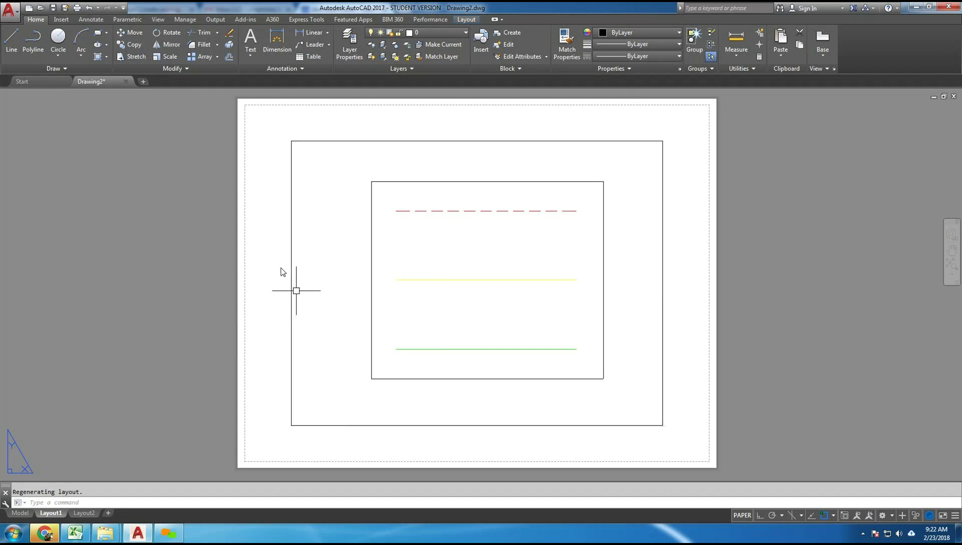
text(line)
key(Escape)
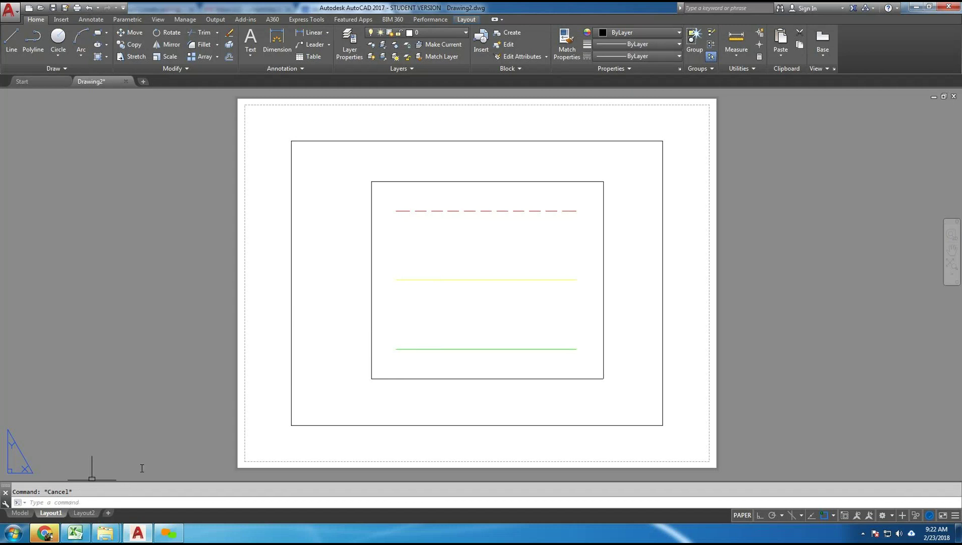
- Make the 8x11 page setup current for Layout1 and inspect the plotted line thicknesses on the sheet
right_click(56, 516)
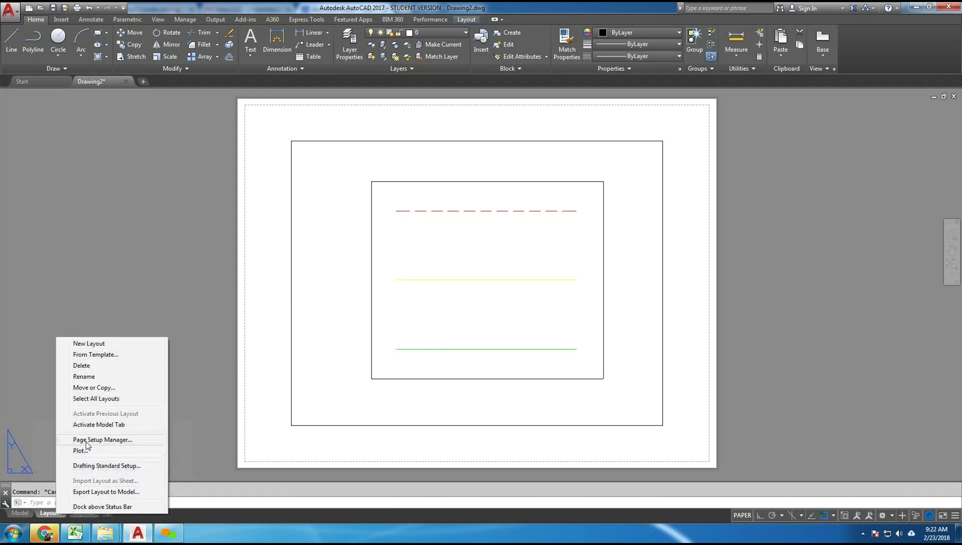
click(101, 440)
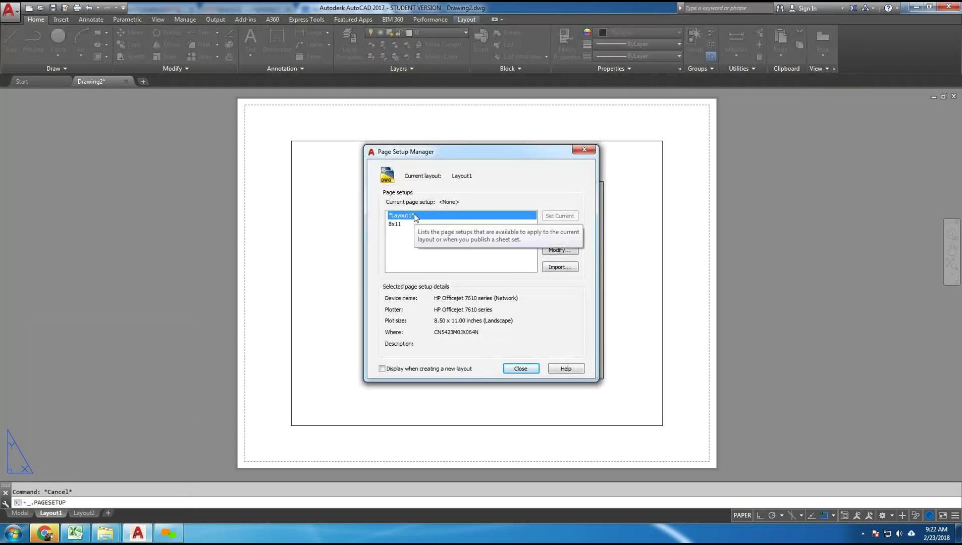
click(392, 226)
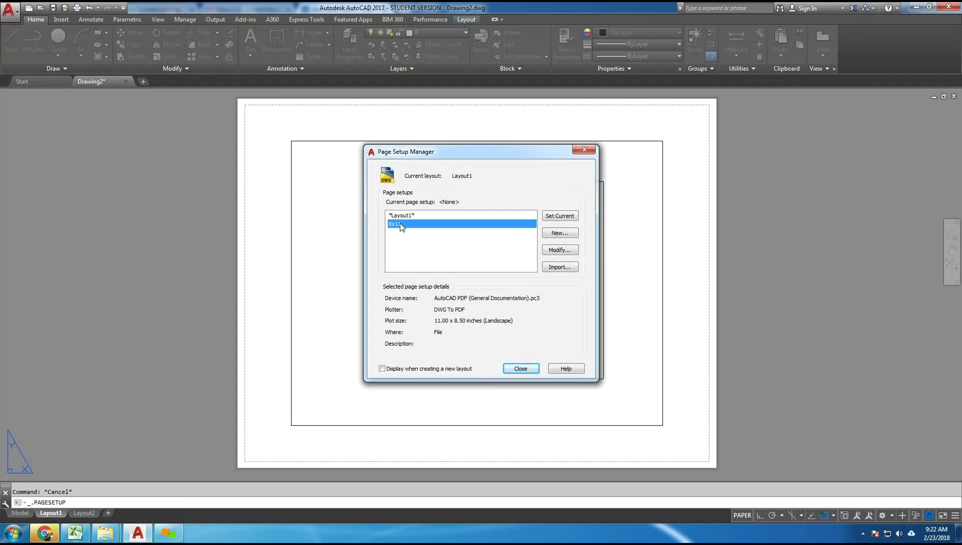
click(553, 219)
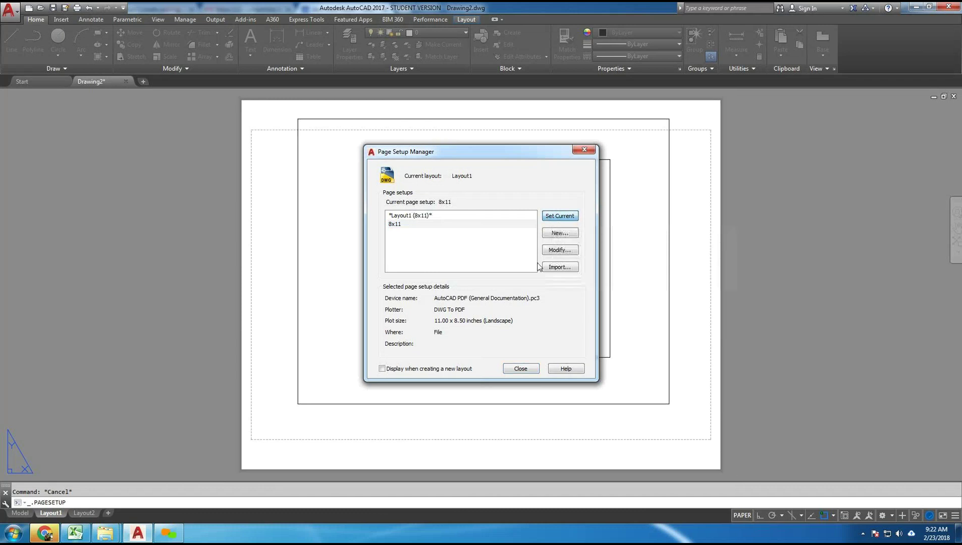
click(520, 368)
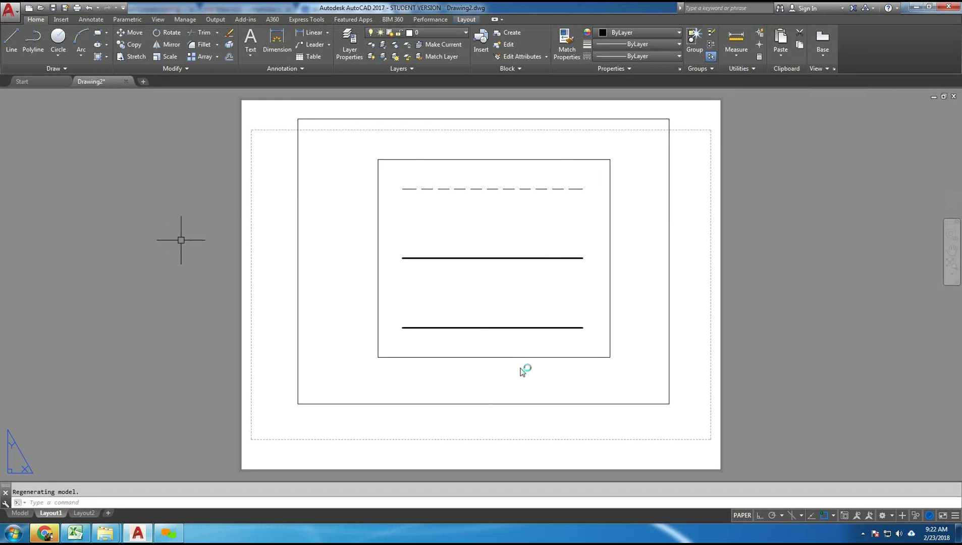
scroll(577, 199, up, 2)
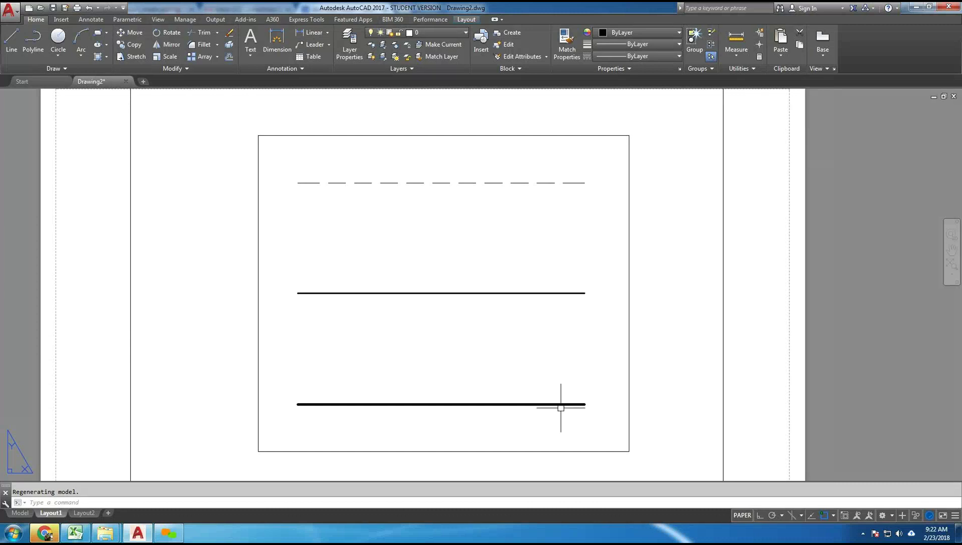
scroll(498, 313, down, 2)
middle_drag(524, 327, 497, 298)
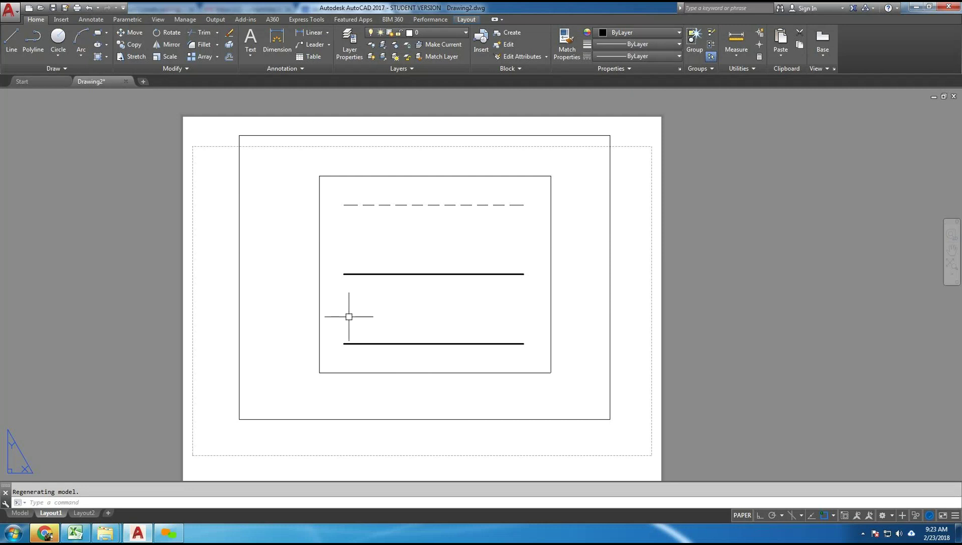
- Open the 8x11 page setup of Layout1 for modification, check its assigned plot style table, and leave without changes
right_click(52, 513)
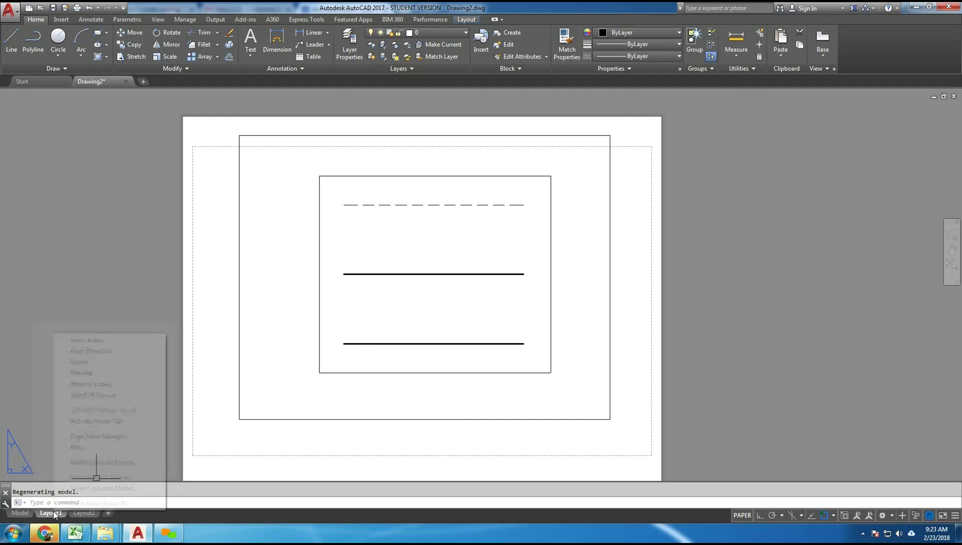
click(116, 437)
click(396, 224)
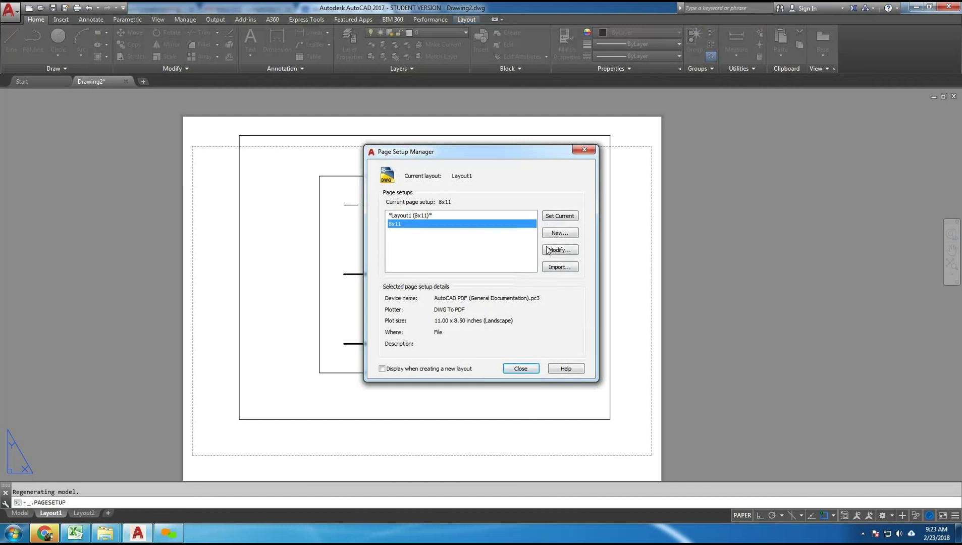
click(561, 251)
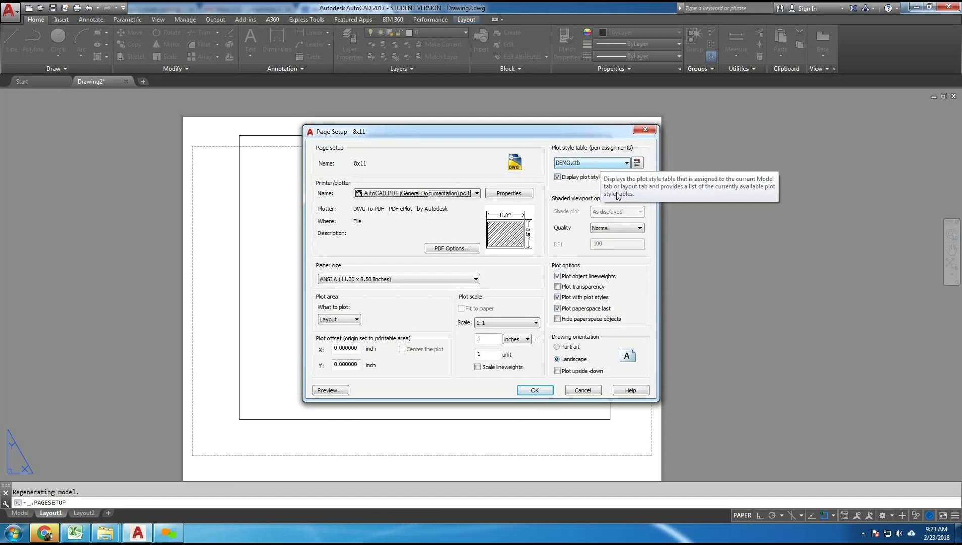
key(Escape)
- Open the Plot Styles folder with the STYLESMANAGER command and delete DEMO.ctb from it
text(STY)
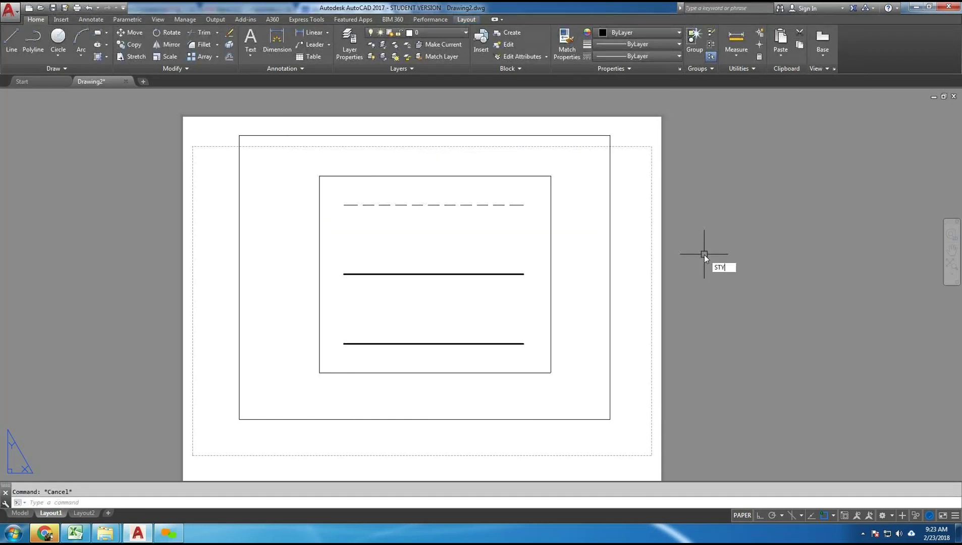
text(LESMANAGER)
key(Return)
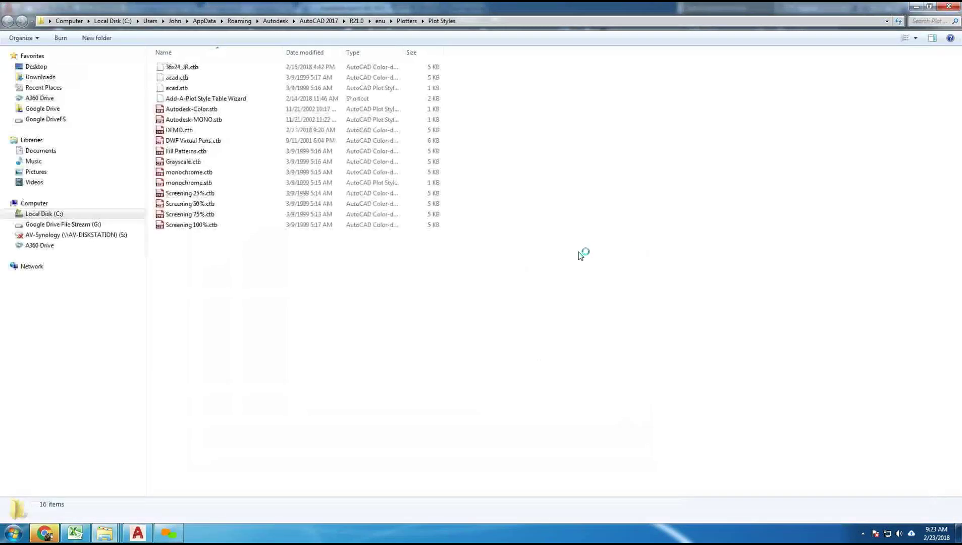
click(186, 130)
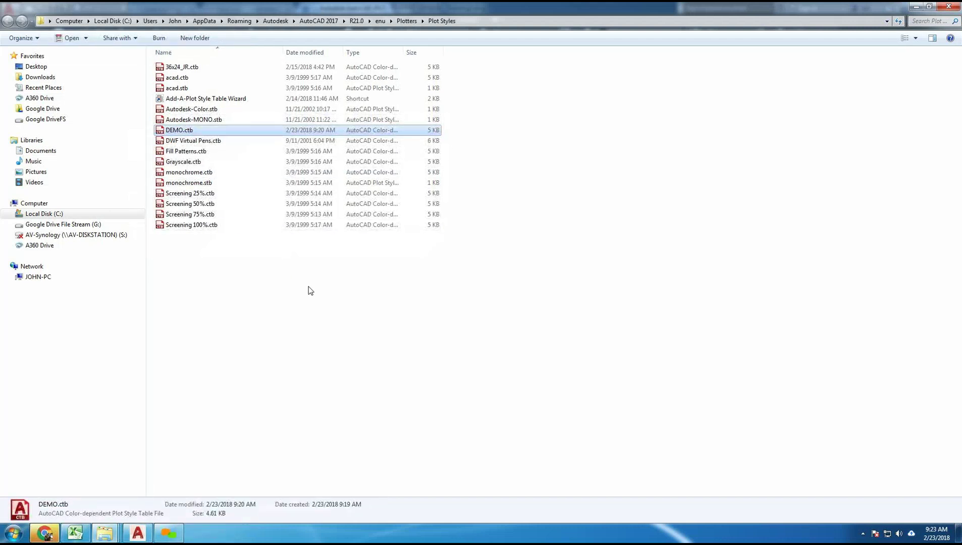
key(Delete)
click(515, 308)
- Switch back to AutoCAD and open the 8x11 page setup of Layout1 to check its plot style table entry
click(137, 533)
right_click(57, 515)
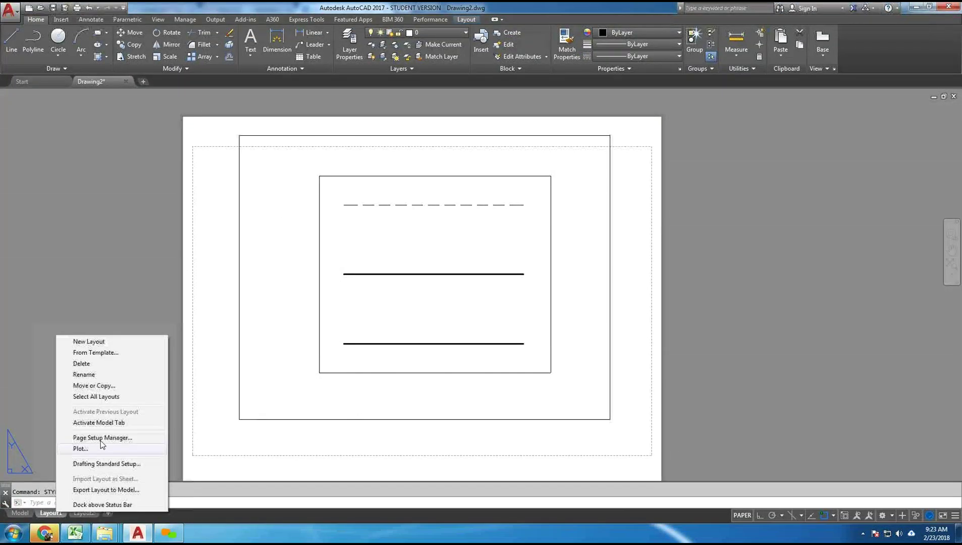
click(103, 434)
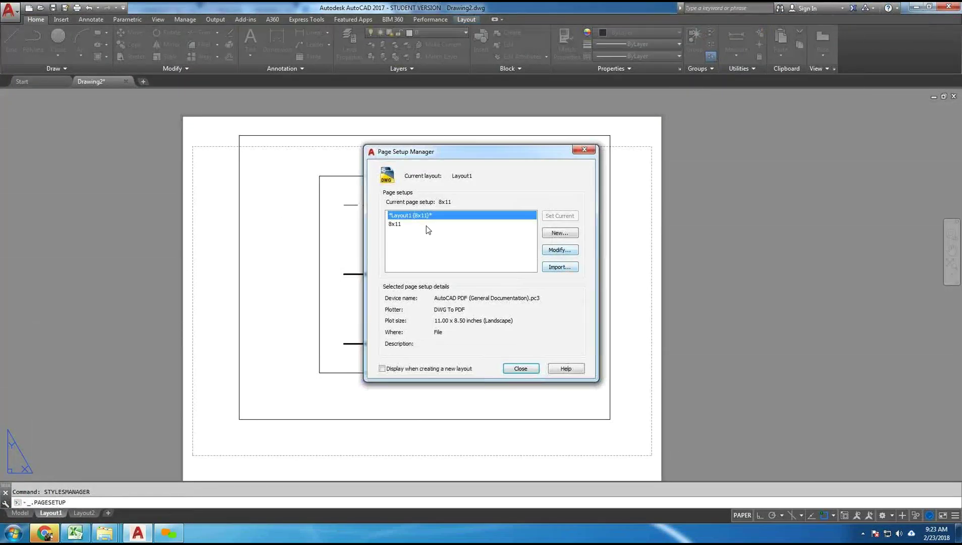
click(412, 225)
click(559, 250)
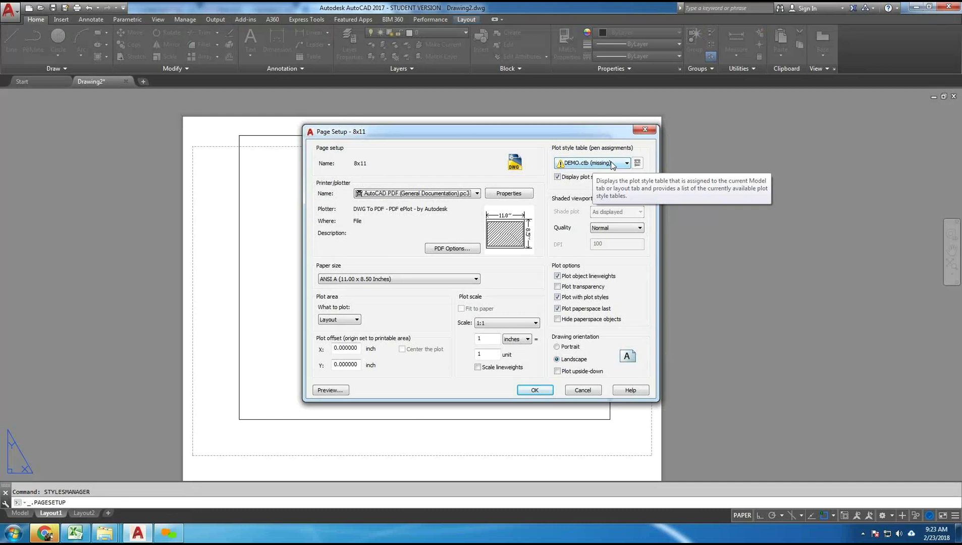
- Preview the 8x11 page setup to inspect line colors and thicknesses without DEMO.ctb, and exit the setup unchanged
click(345, 392)
scroll(528, 225, up, 3)
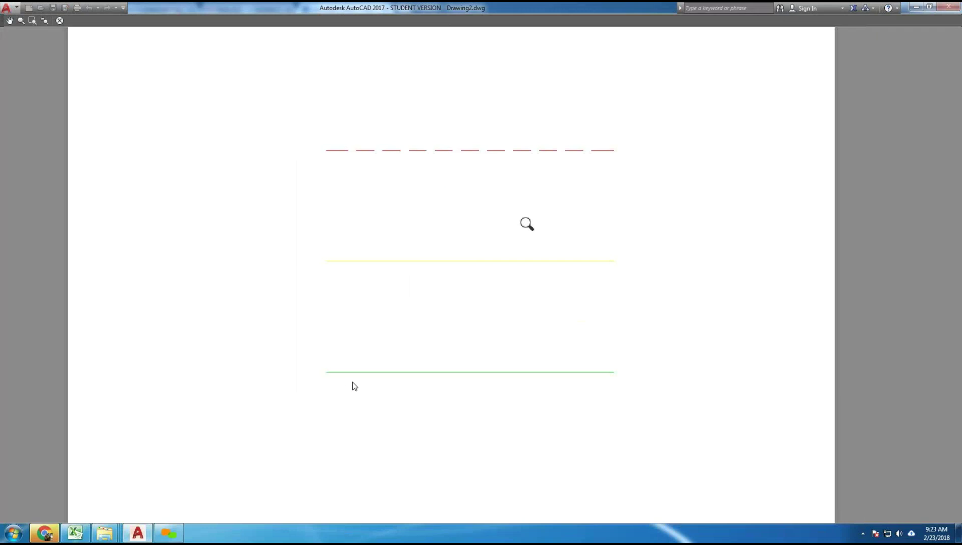
scroll(527, 224, down, 3)
scroll(521, 230, up, 3)
mouse_move(543, 223)
middle_down()
mouse_move(533, 216)
mouse_move(550, 230)
middle_up()
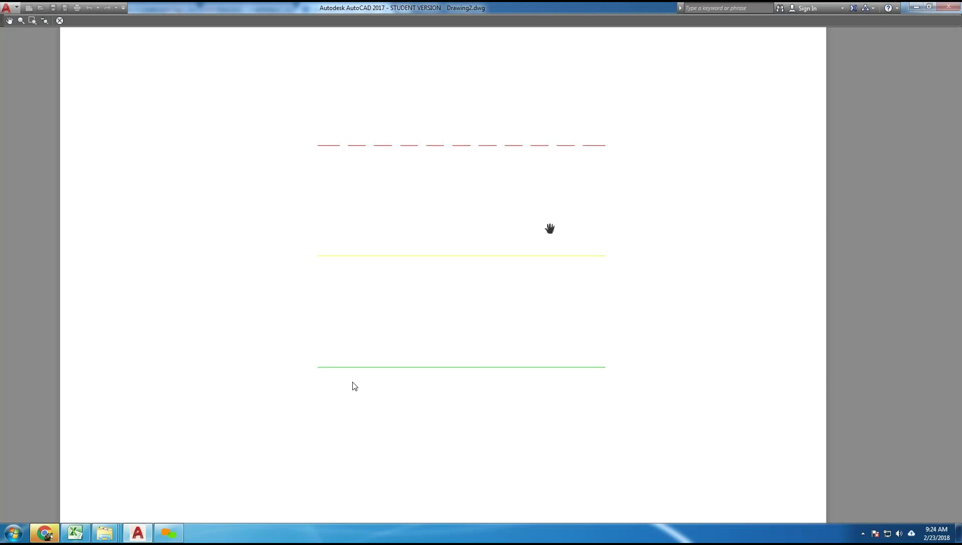
key(Escape)
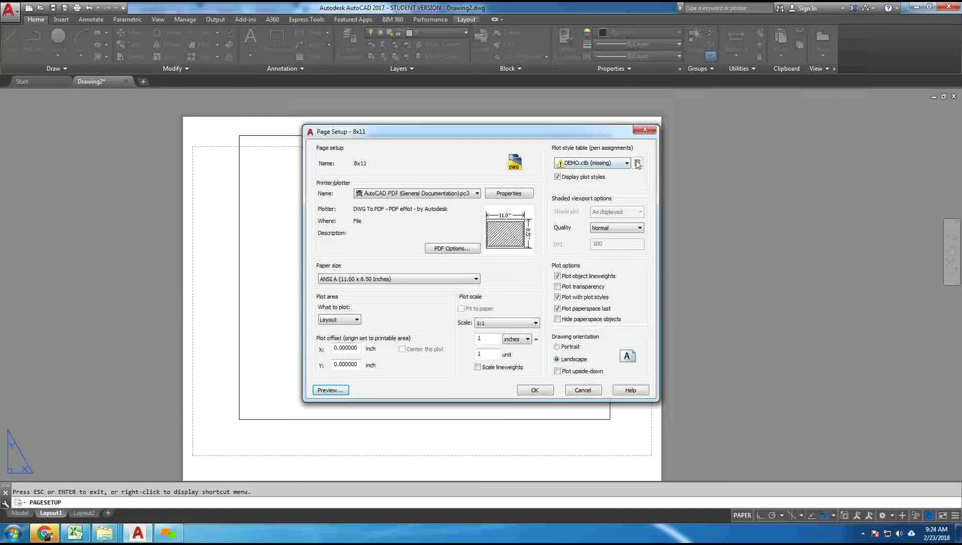
key(Escape)
- Copy DEMO.ctb from the WEEK 5 SUPPORT folder in File Explorer, return to AutoCAD, and close the Page Setup Manager
mouse_move(104, 532)
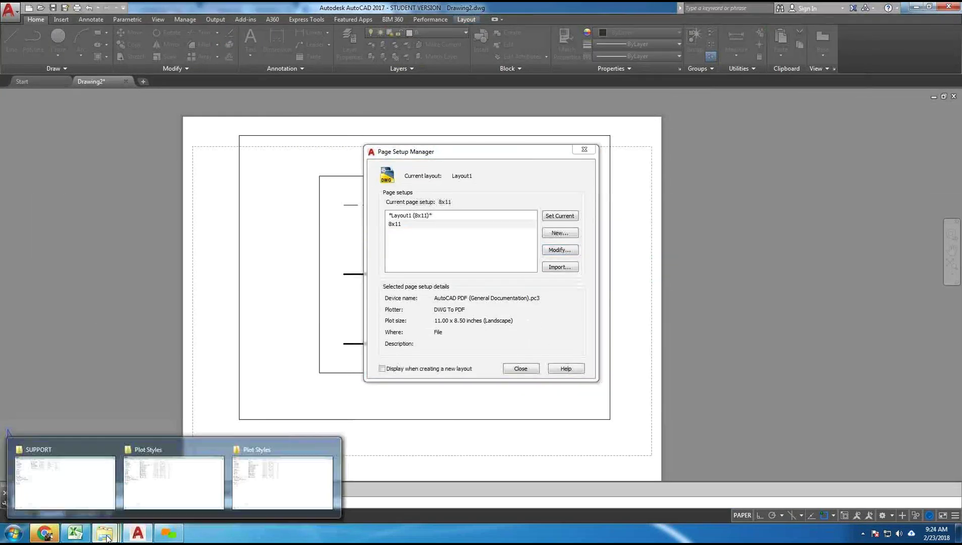
click(93, 485)
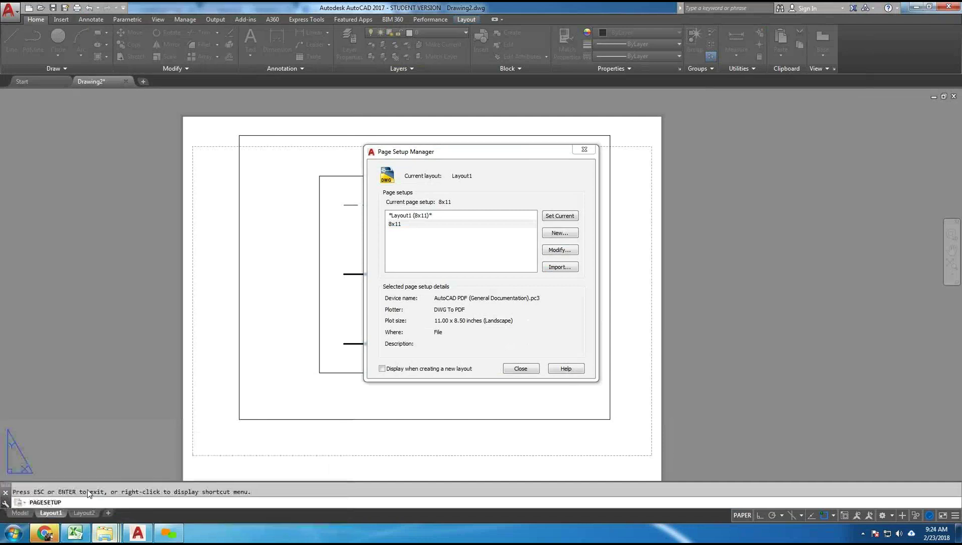
click(187, 90)
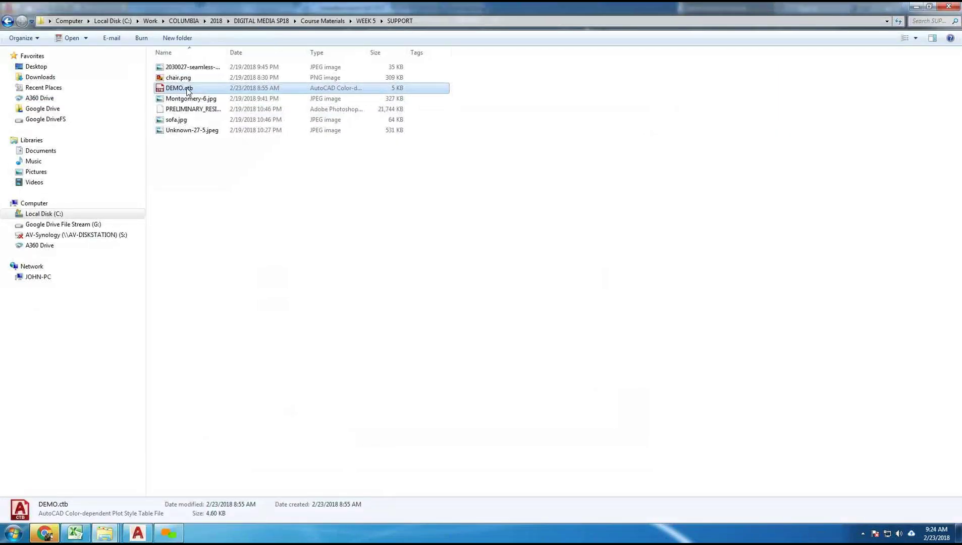
right_click(188, 91)
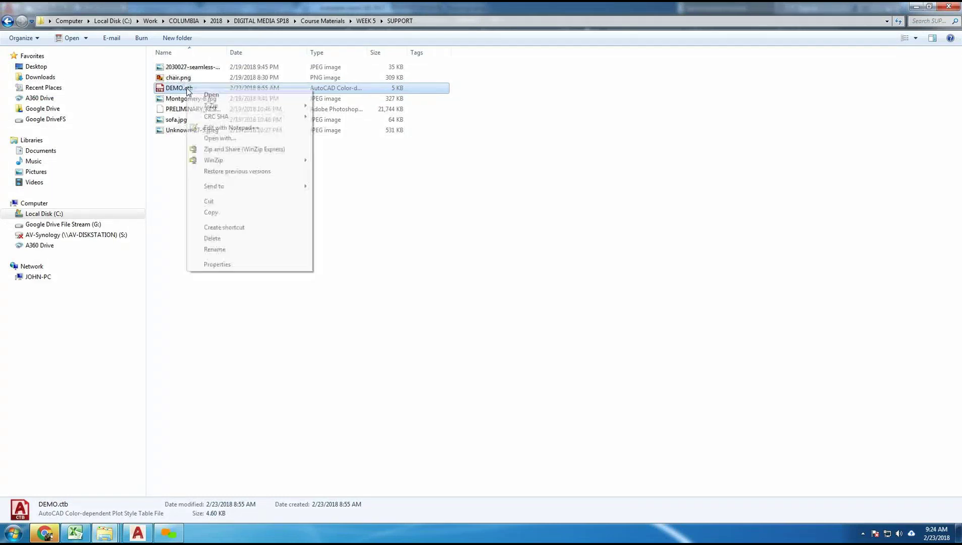
click(228, 213)
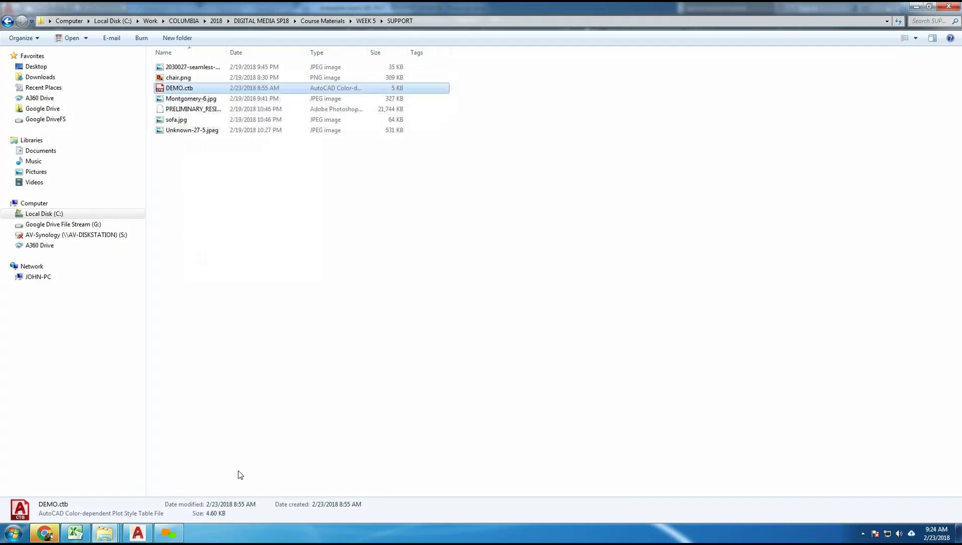
click(142, 538)
key(Escape)
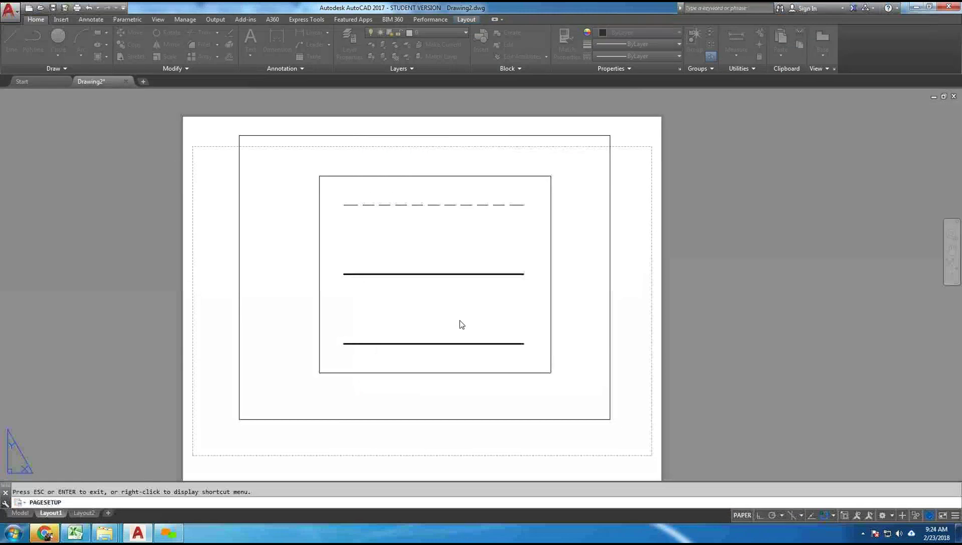
- Open the Plot Styles folder with the STYLESMANAGER command and paste the copied DEMO.ctb into it
text(STYLESMANAGER)
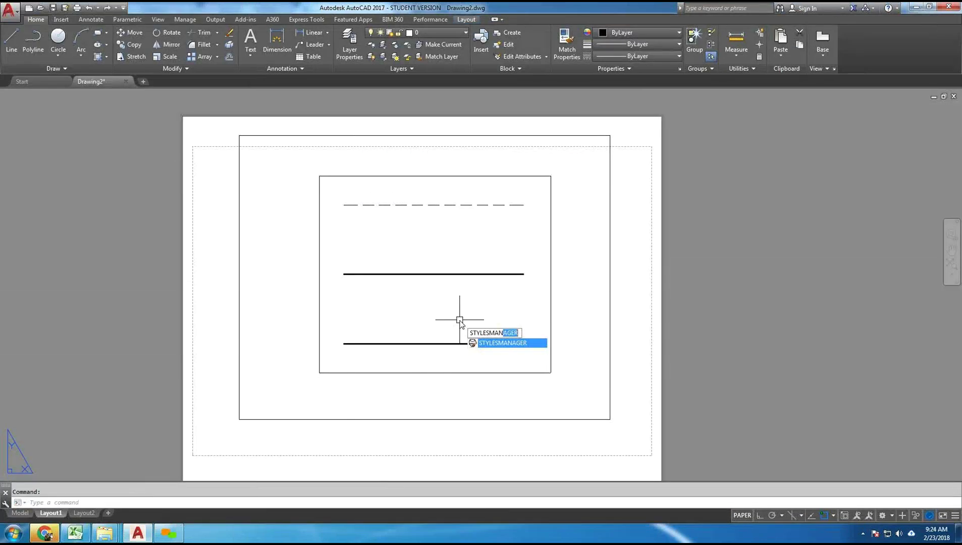
key(Return)
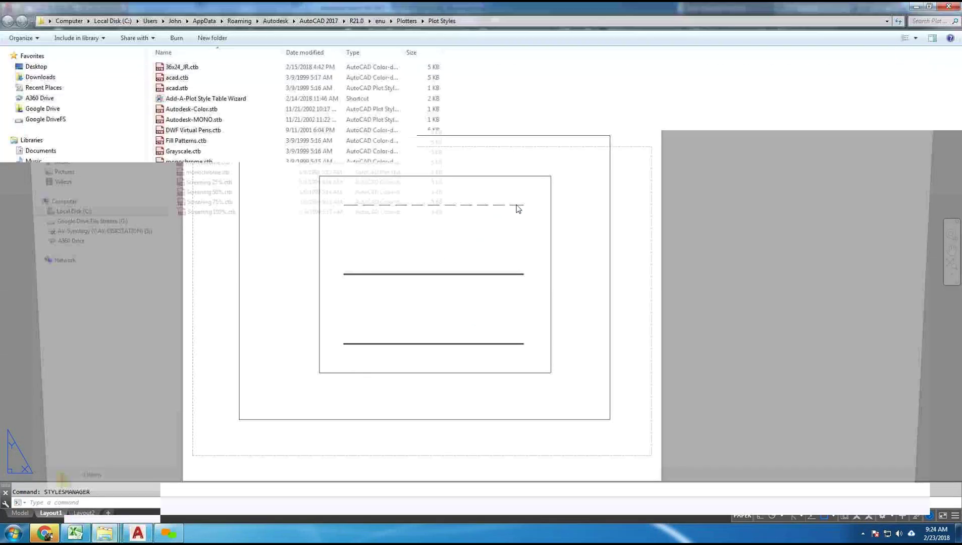
right_click(521, 207)
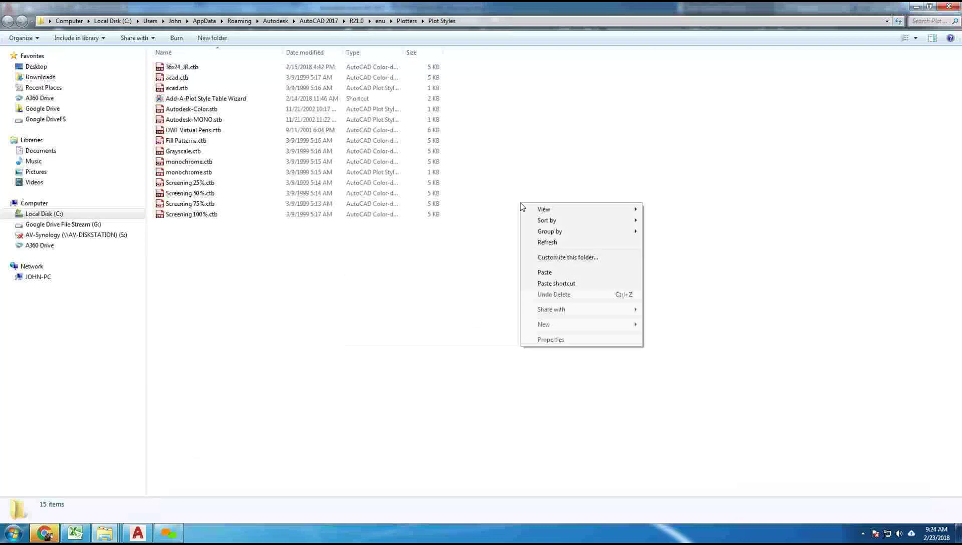
click(558, 276)
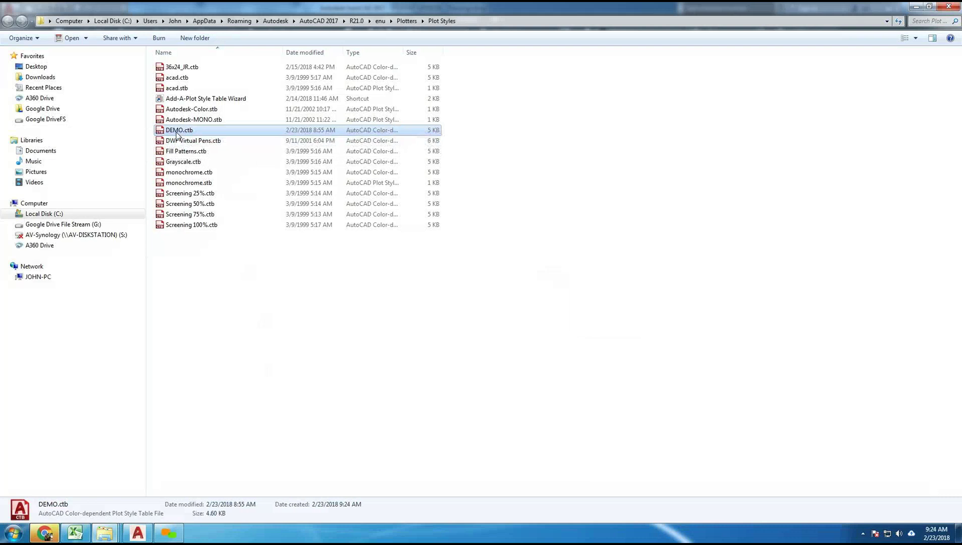
- Switch back to AutoCAD and open the 8x11 page setup of Layout1 for modification
click(172, 536)
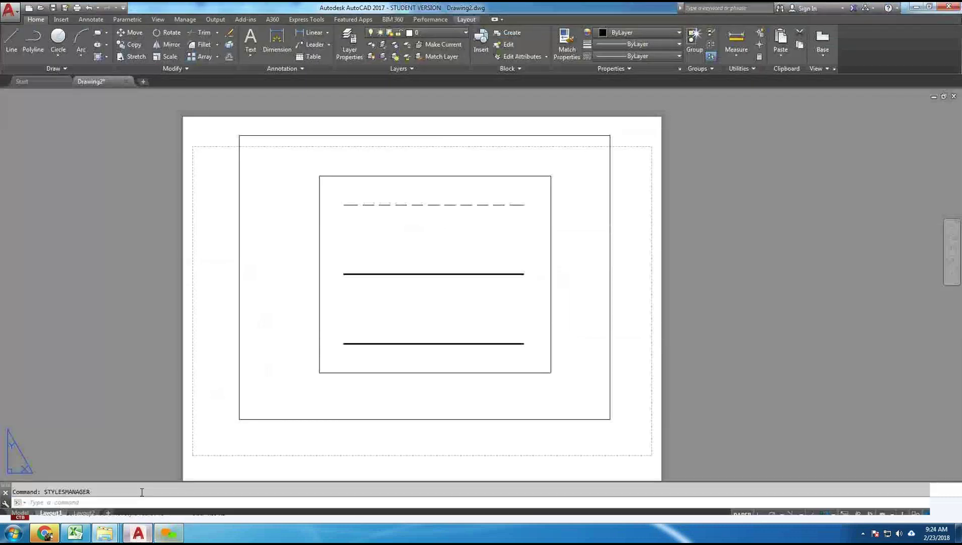
right_click(52, 514)
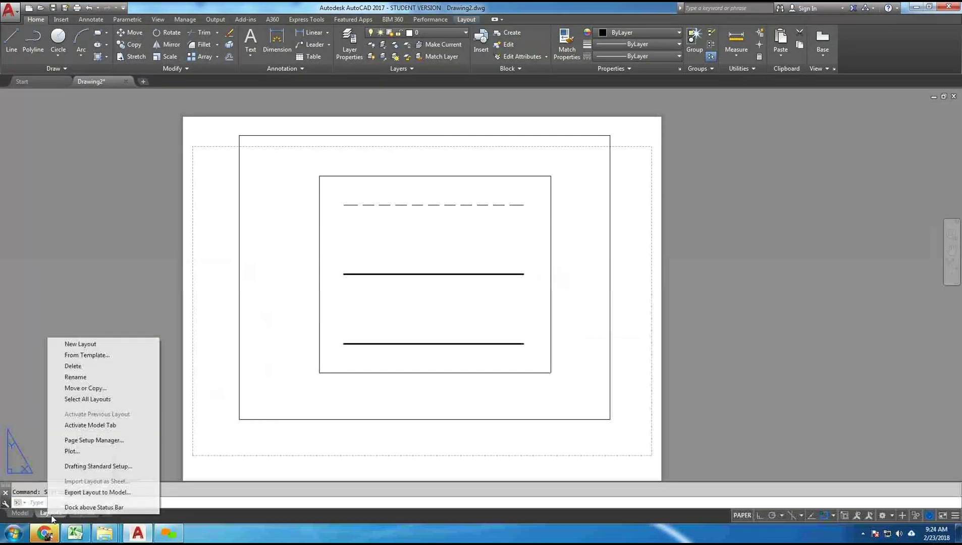
click(101, 440)
click(392, 225)
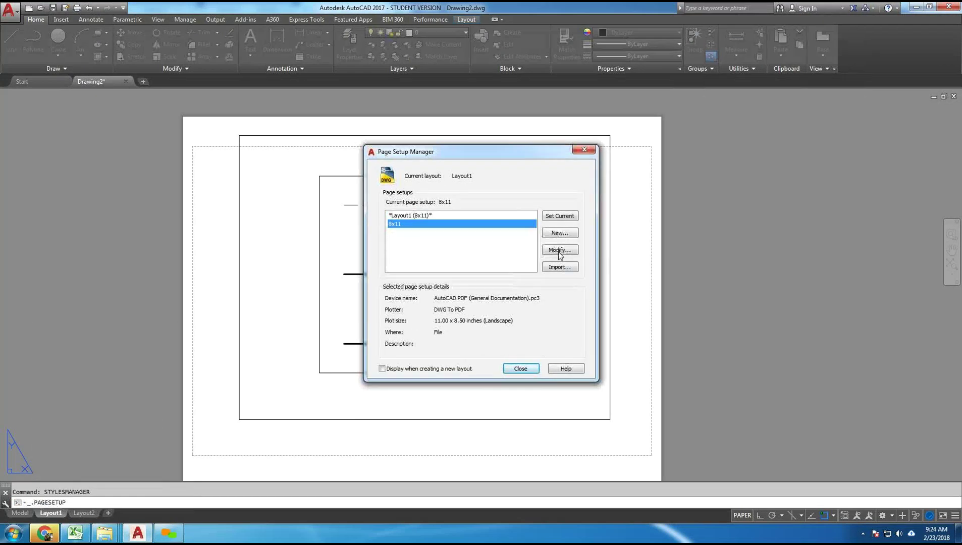
click(563, 223)
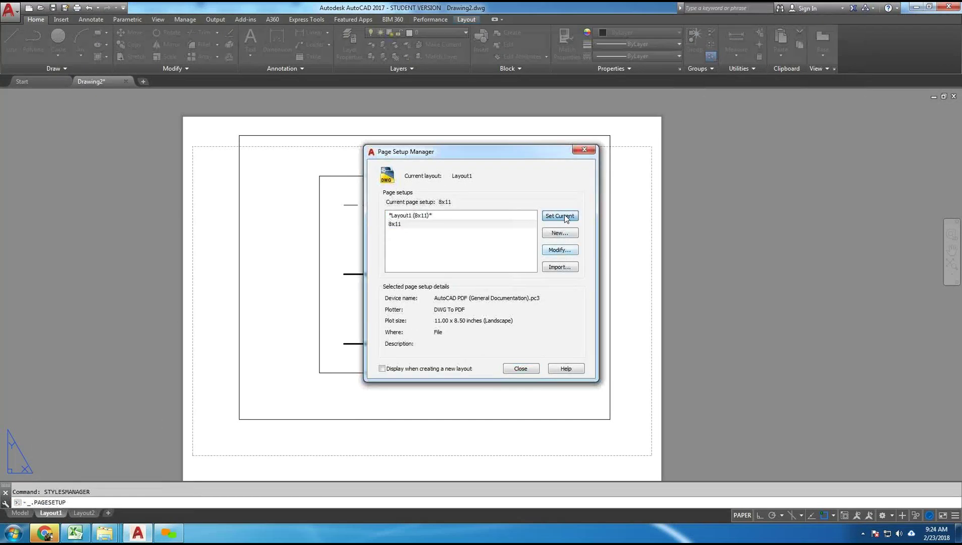
click(556, 254)
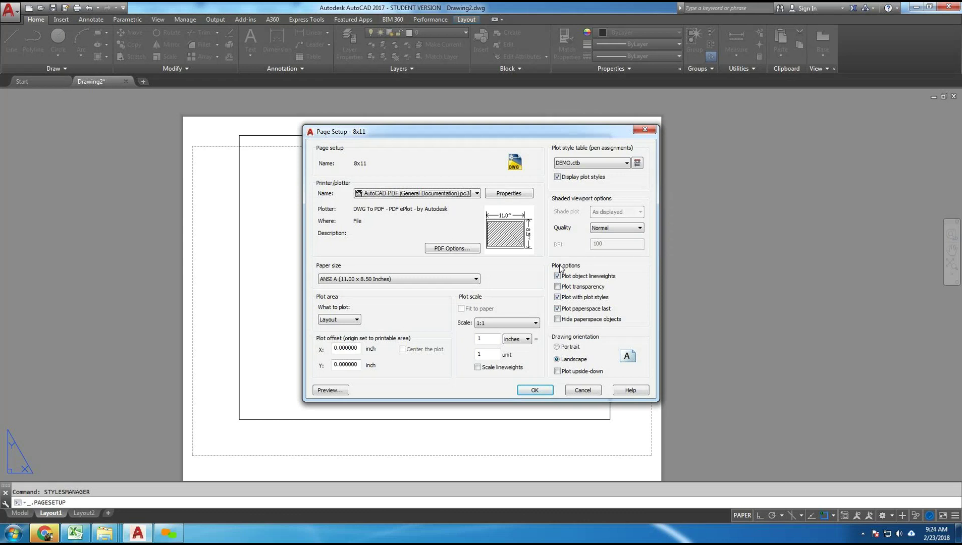
- Preview the 8x11 page setup to inspect the line colors and thicknesses with DEMO.ctb restored
click(338, 388)
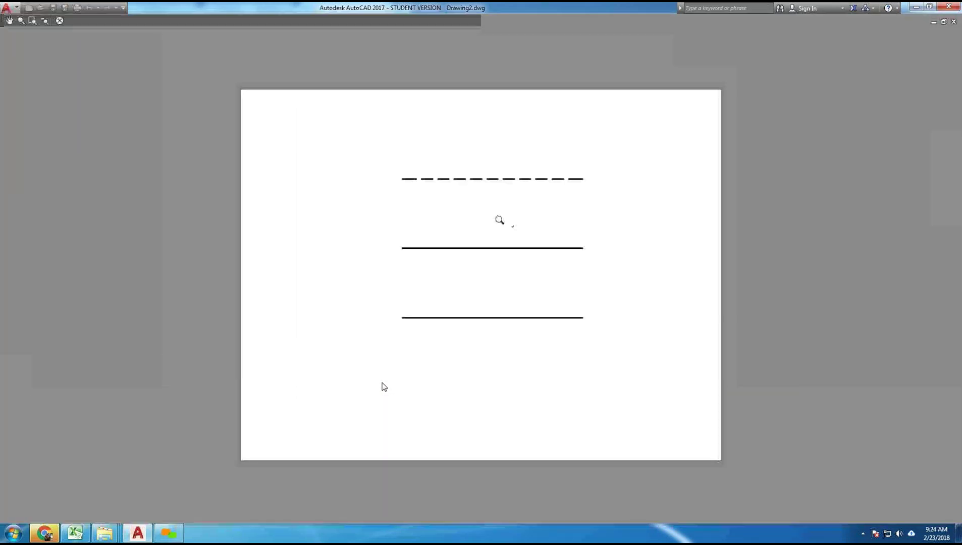
scroll(560, 220, up, 4)
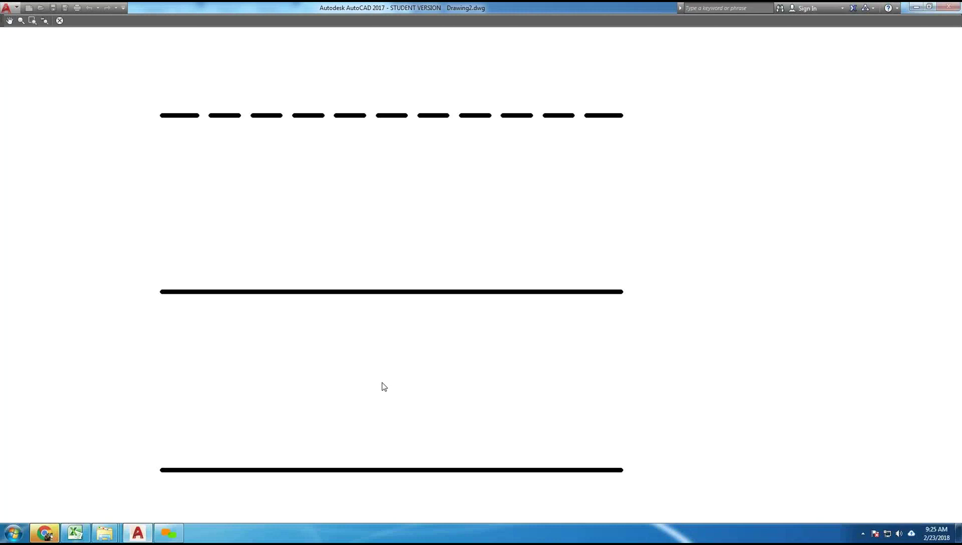
key(Escape)
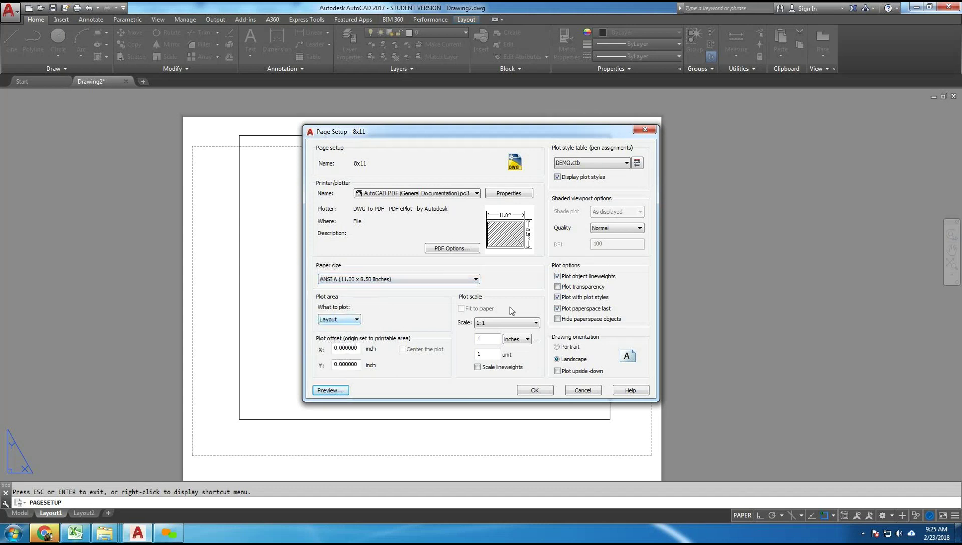
- Open DEMO.ctb in the Plot Style Table Editor and check the color and lineweight assigned to Colors 1 to 3
click(636, 162)
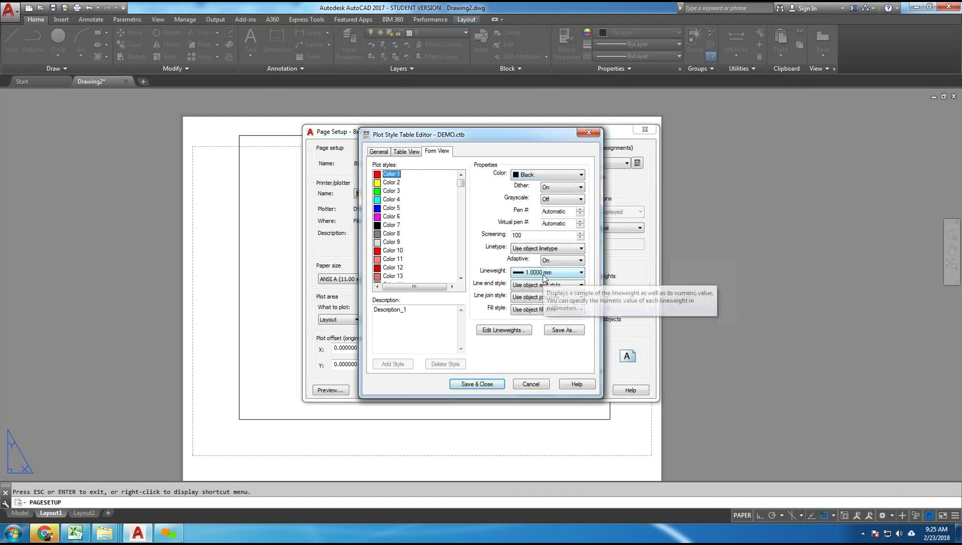
click(391, 183)
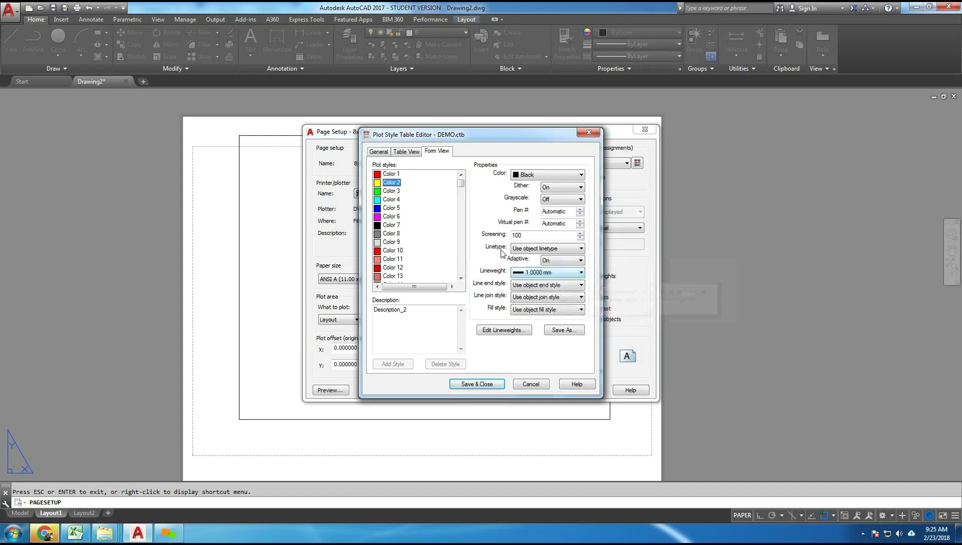
key(Down)
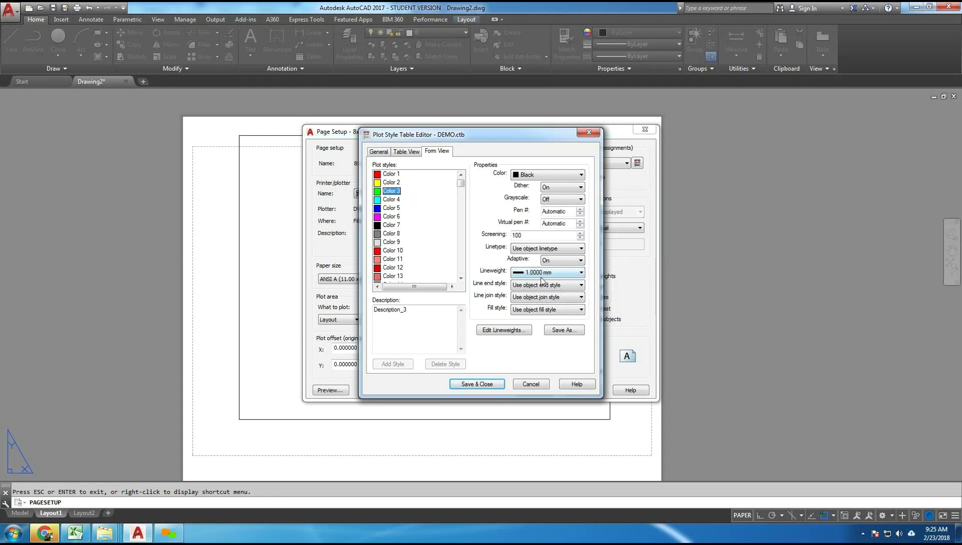
- Set the lineweight of Color 1 to 0.15 mm and Color 2 to 0.53 mm, and check Color 3
click(393, 174)
click(526, 272)
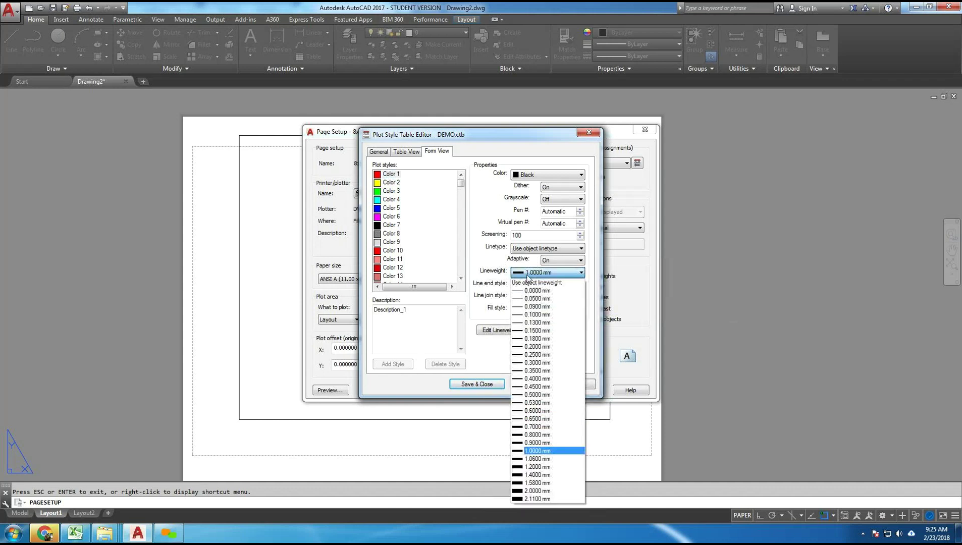
click(537, 330)
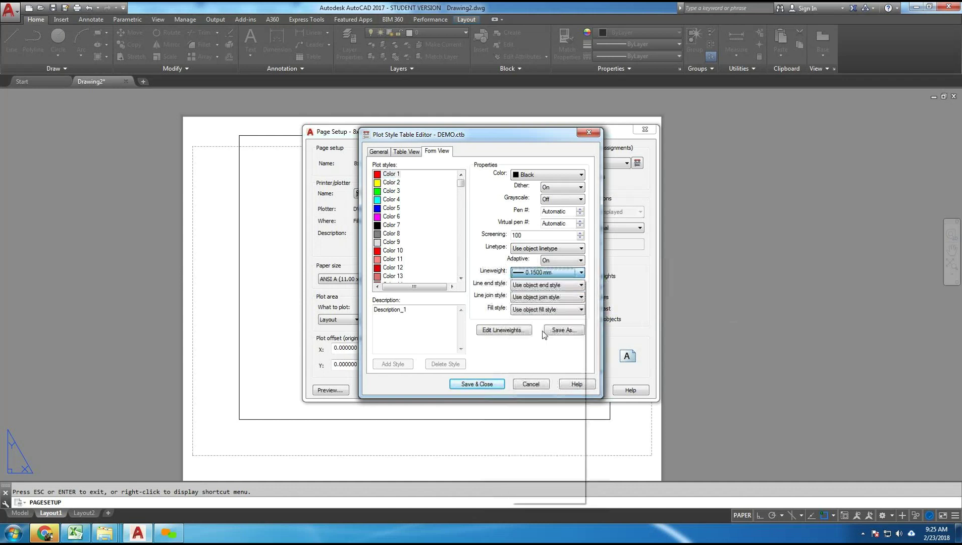
click(392, 182)
click(541, 273)
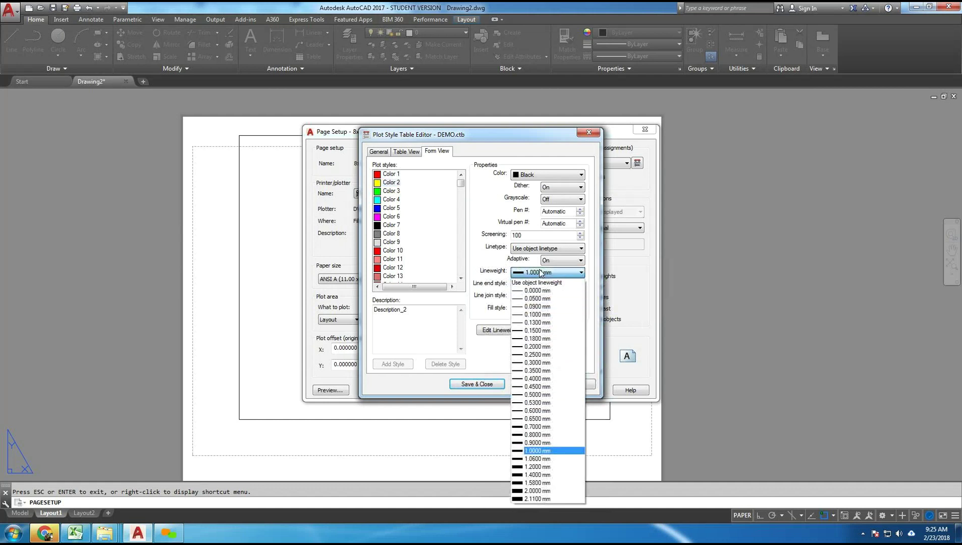
click(543, 400)
click(391, 190)
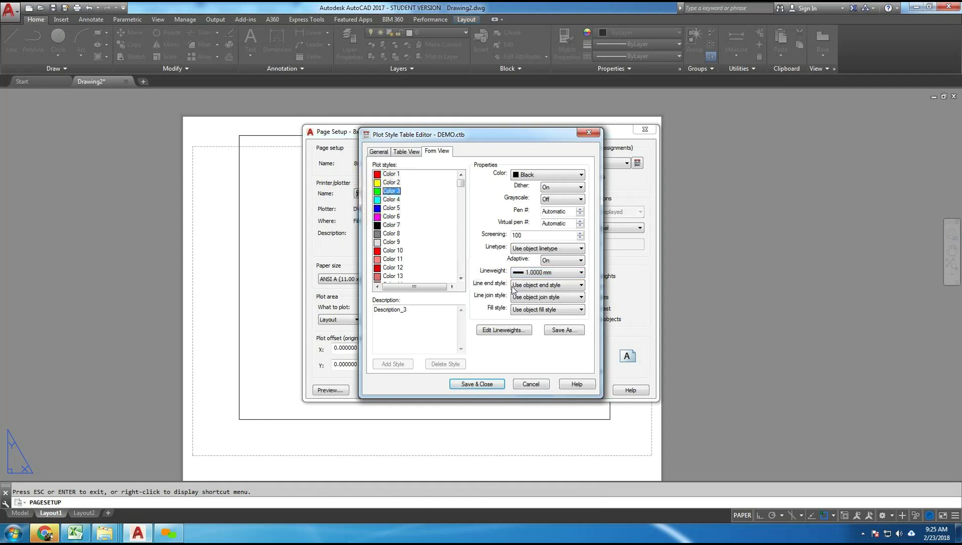
- Save the plot style table over the existing DEMO.ctb in the Plot Styles folder and close the editor with its changes saved
click(571, 332)
click(521, 233)
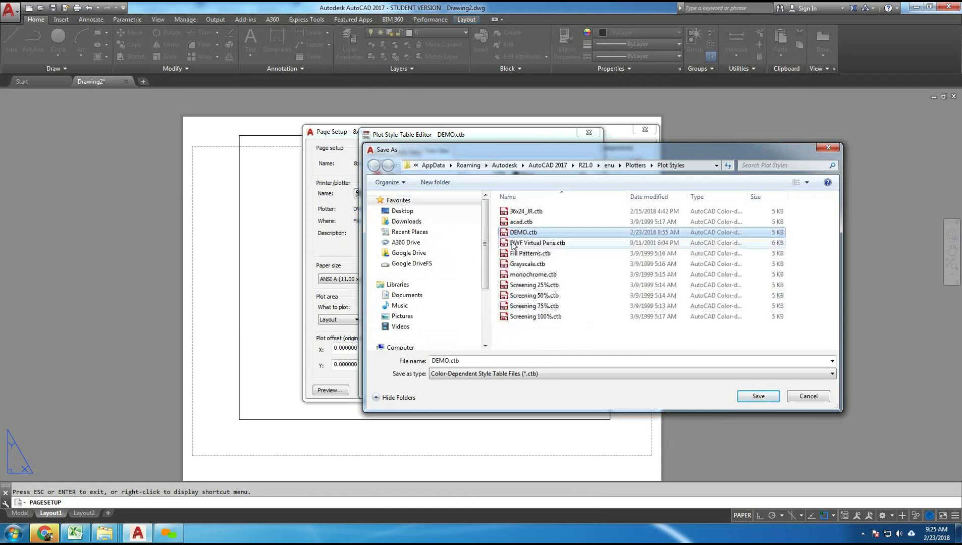
click(756, 397)
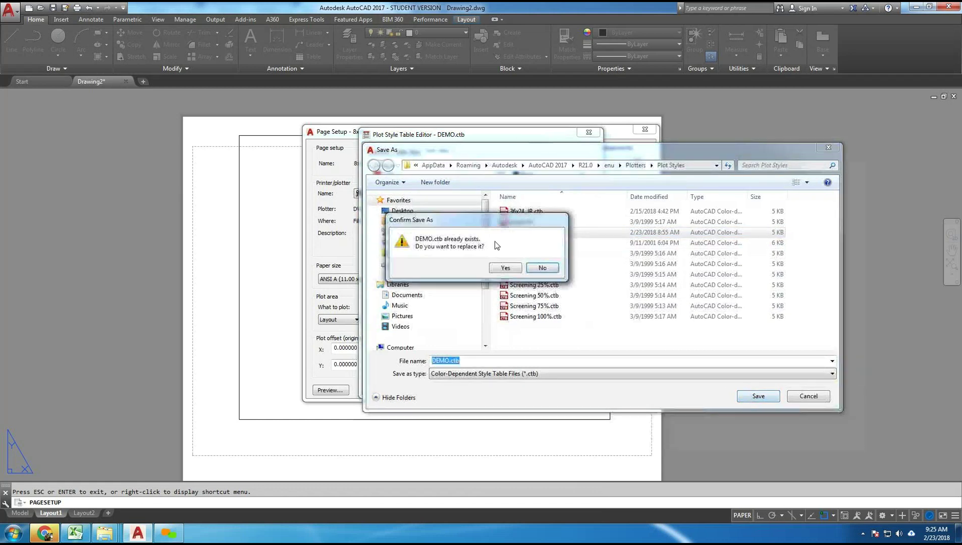
click(505, 268)
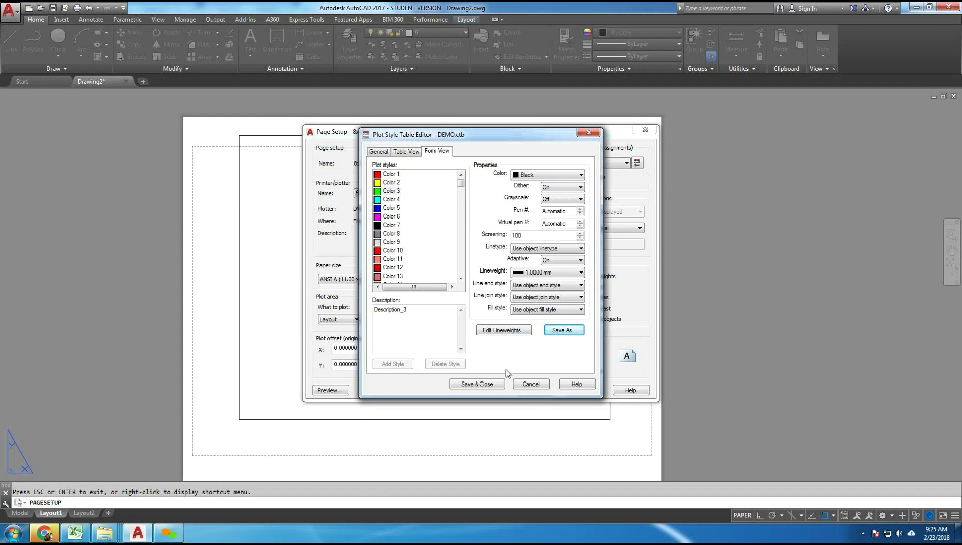
click(473, 385)
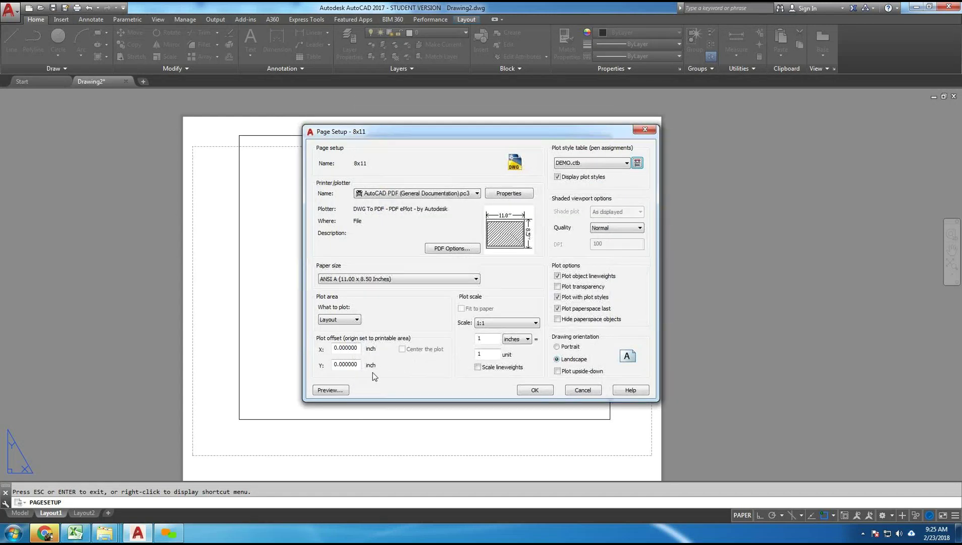
- Preview the 8x11 page setup again to compare the plotted thicknesses of the three lines
click(331, 390)
scroll(528, 261, up, 4)
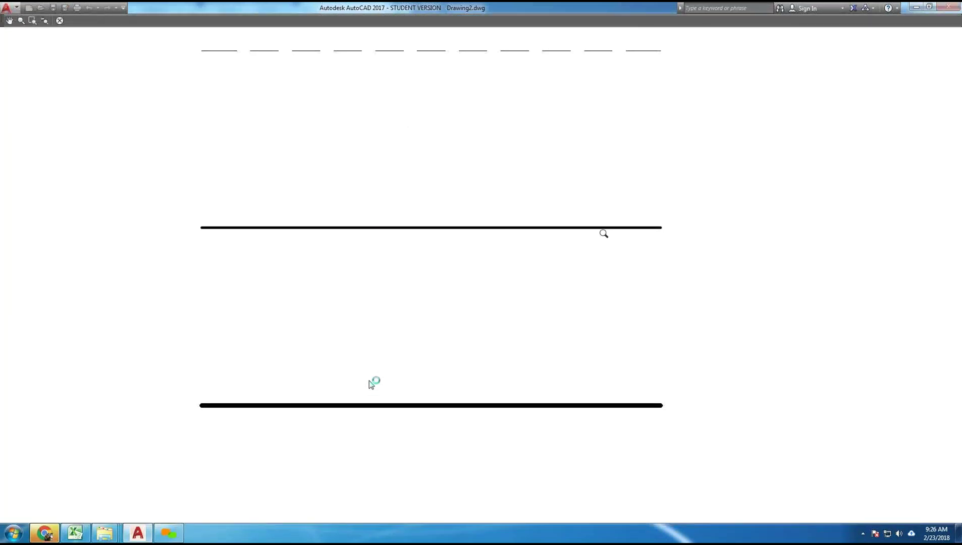
scroll(429, 324, down, 4)
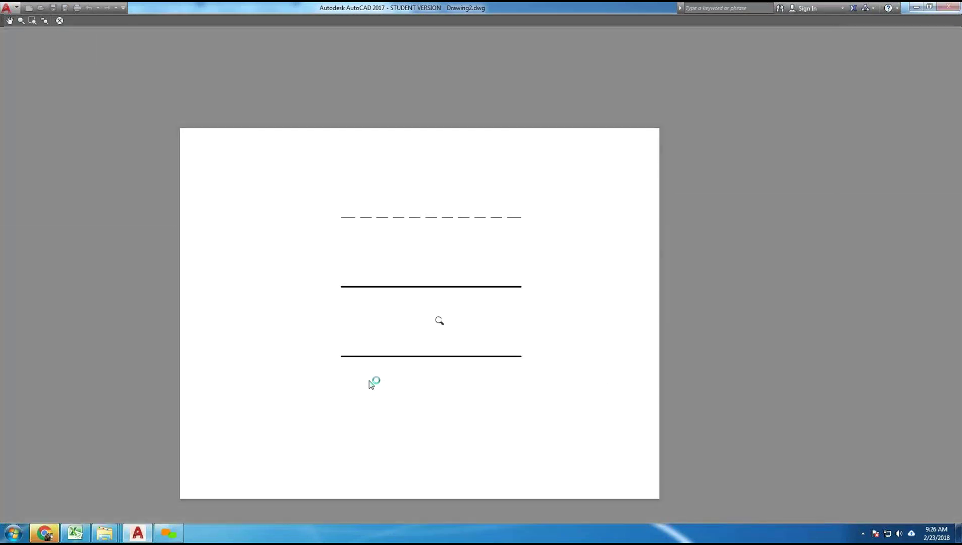
key(Escape)
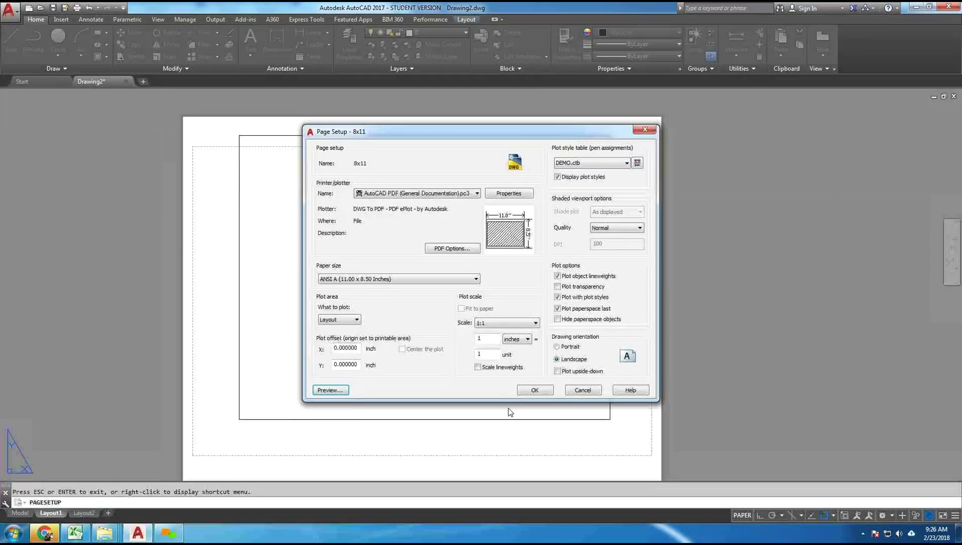
- Accept the 8x11 page setup, update all layouts that reference it, and close the Page Setup Manager
click(534, 390)
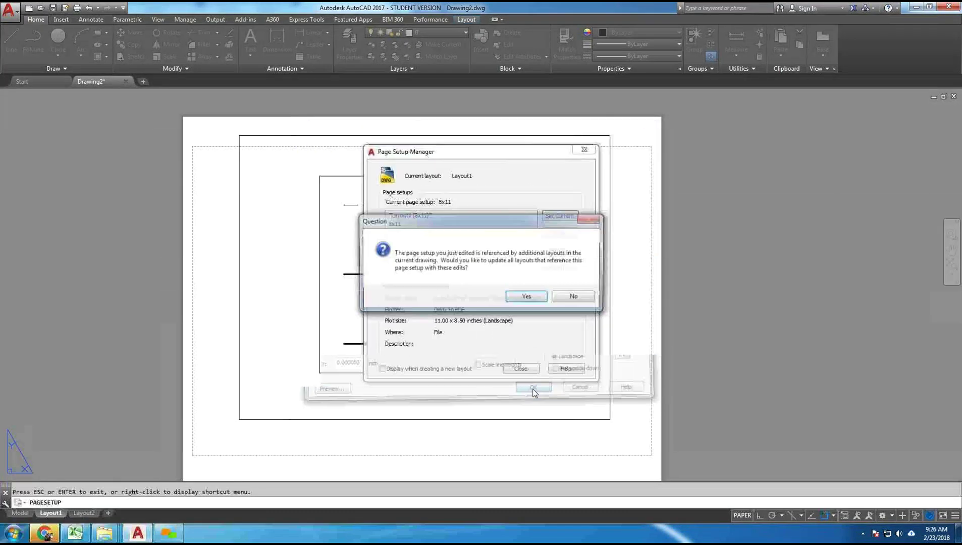
click(528, 298)
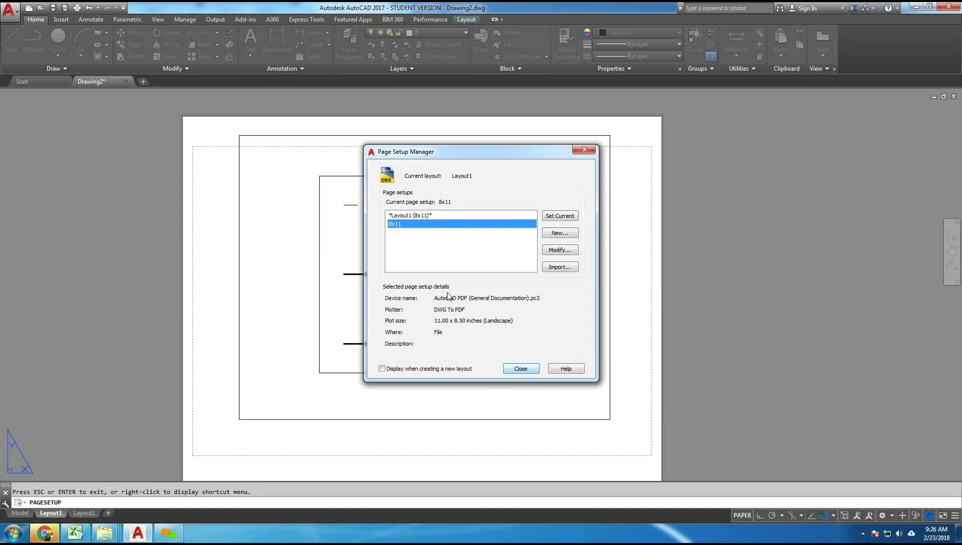
click(528, 371)
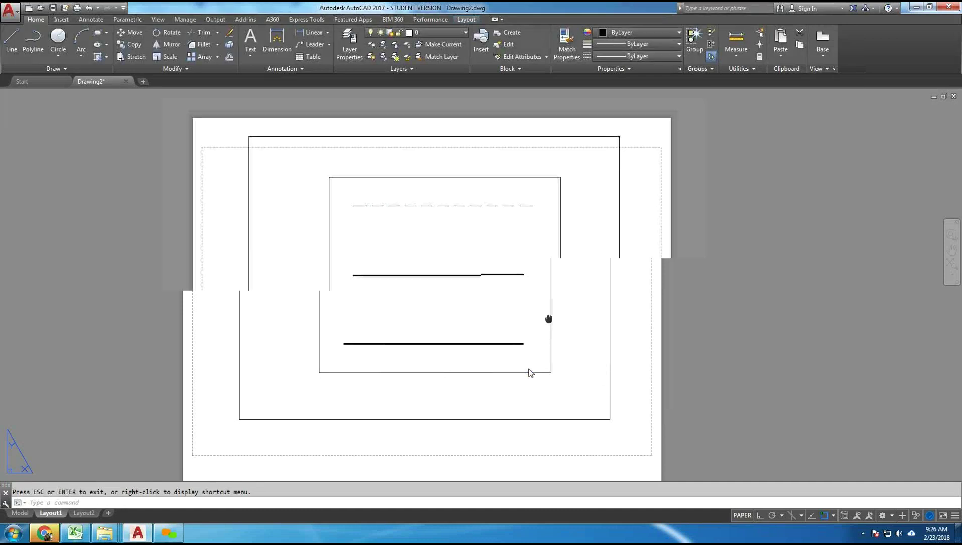